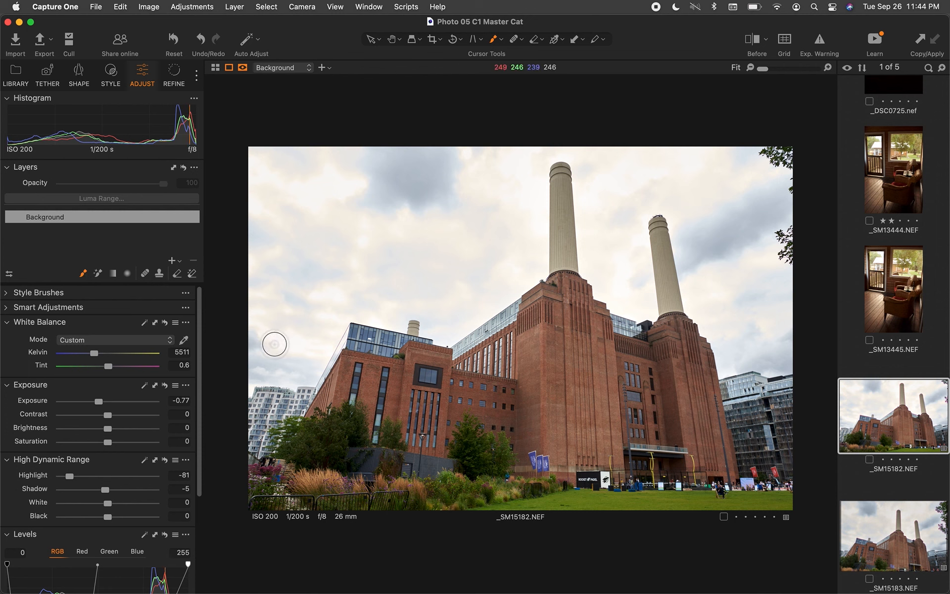
Create an adjustment layer and mask the whole sky with brush and Magic Brush strokes
mouse_move(287, 360)
mouse_down()
mouse_move(267, 306)
mouse_move(275, 281)
mouse_move(331, 227)
mouse_move(378, 247)
mouse_move(360, 275)
mouse_move(399, 283)
mouse_move(440, 267)
mouse_move(397, 210)
mouse_move(410, 186)
mouse_move(444, 190)
mouse_move(463, 225)
mouse_move(449, 253)
mouse_move(472, 270)
mouse_move(445, 240)
mouse_move(437, 212)
mouse_move(445, 202)
mouse_move(348, 188)
mouse_move(373, 167)
mouse_move(414, 156)
mouse_move(260, 172)
mouse_move(317, 156)
mouse_move(290, 162)
mouse_move(275, 203)
mouse_move(403, 216)
mouse_up()
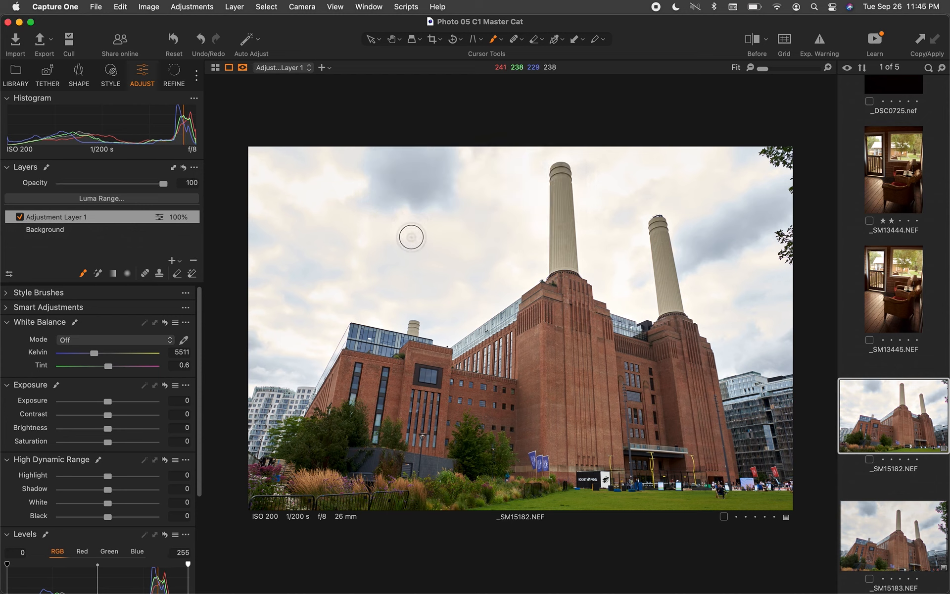
drag(409, 235, 344, 255)
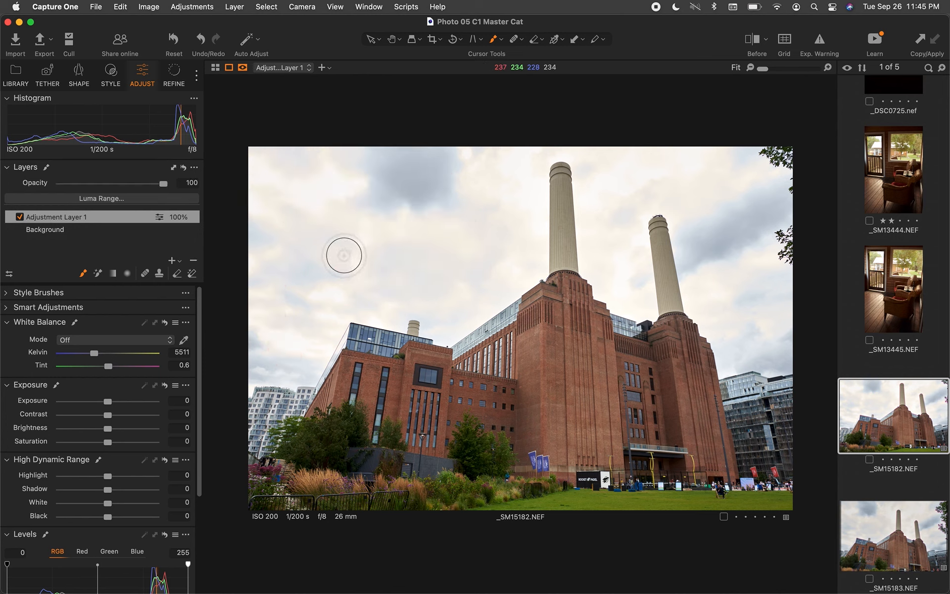
key(])
mouse_move(499, 198)
mouse_down()
mouse_move(479, 235)
mouse_move(441, 237)
mouse_move(476, 192)
mouse_move(470, 178)
mouse_move(406, 156)
mouse_move(268, 183)
mouse_move(276, 327)
mouse_move(291, 334)
mouse_move(293, 368)
mouse_move(343, 317)
mouse_move(400, 314)
mouse_move(453, 282)
mouse_up()
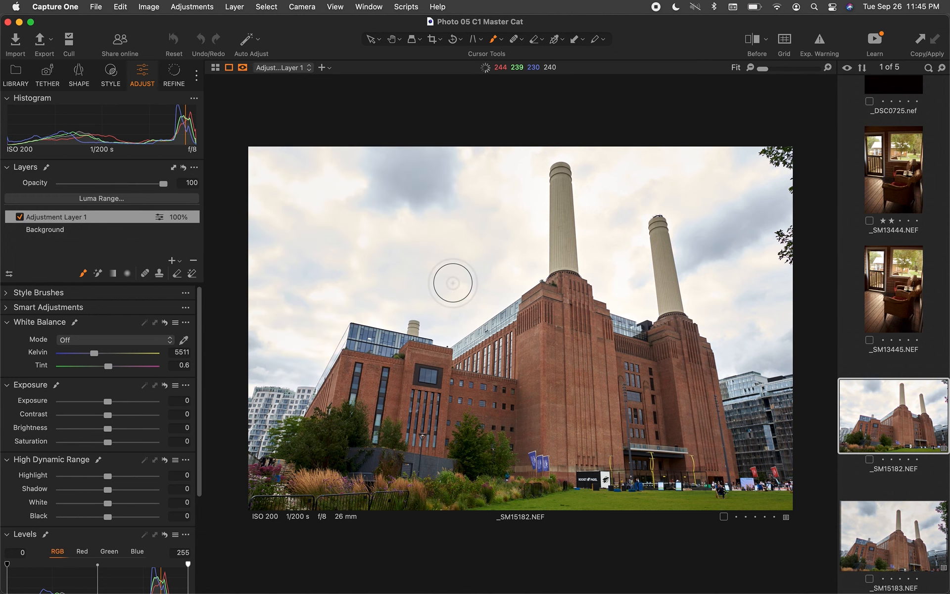
click(408, 221)
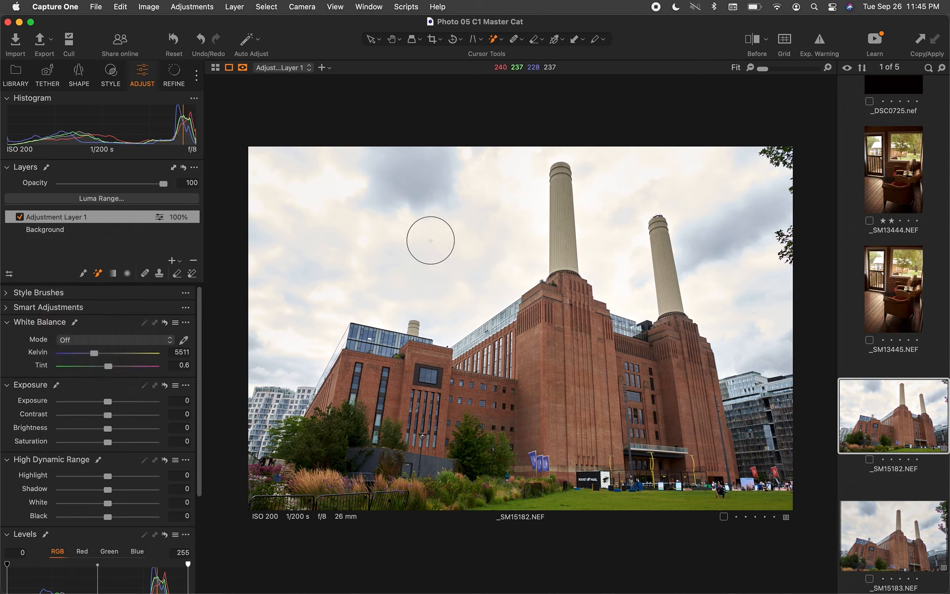
mouse_move(458, 239)
mouse_down()
mouse_move(472, 186)
mouse_move(295, 279)
mouse_move(508, 254)
mouse_move(507, 176)
mouse_move(526, 145)
mouse_move(556, 125)
mouse_move(596, 131)
mouse_move(608, 221)
mouse_move(616, 182)
mouse_move(649, 157)
mouse_move(707, 180)
mouse_move(734, 226)
mouse_move(743, 289)
mouse_up()
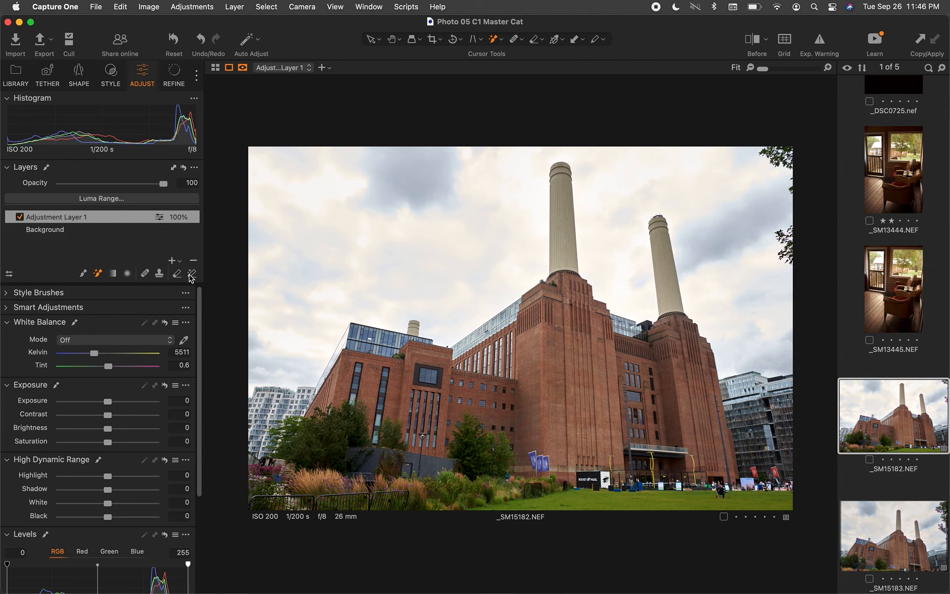
Remove the mask from the buildings at both edges of the photo with the Magic Eraser
click(191, 276)
click(297, 400)
mouse_move(297, 400)
mouse_down()
mouse_move(277, 415)
mouse_move(229, 418)
mouse_move(288, 410)
mouse_move(306, 395)
mouse_move(278, 424)
mouse_move(243, 436)
mouse_move(264, 450)
mouse_move(296, 423)
mouse_move(279, 403)
mouse_move(252, 403)
mouse_move(269, 413)
mouse_move(260, 414)
mouse_up()
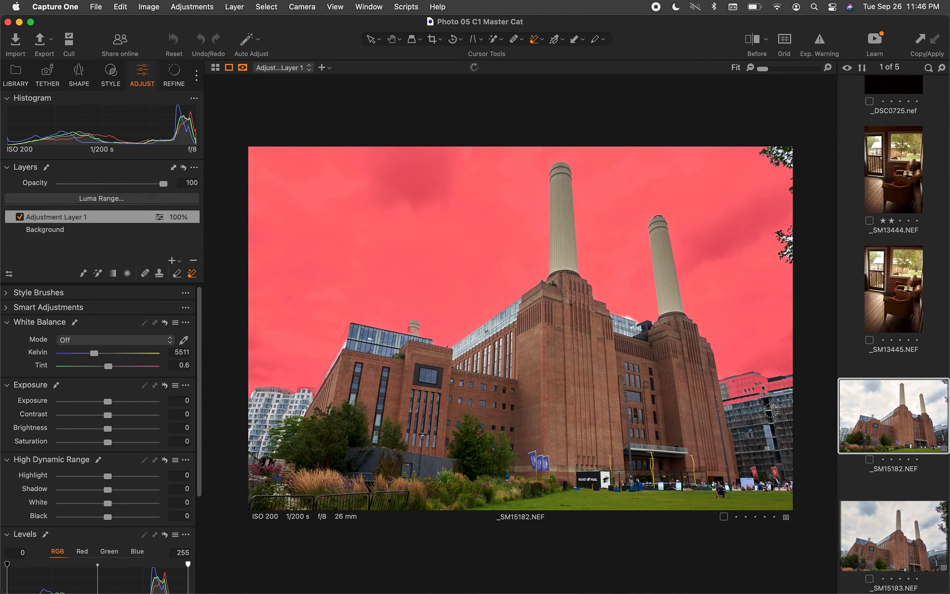
mouse_move(745, 404)
mouse_down()
mouse_move(728, 368)
mouse_move(758, 386)
mouse_move(794, 385)
mouse_move(750, 403)
mouse_move(738, 396)
mouse_move(796, 377)
mouse_move(745, 388)
mouse_move(723, 378)
mouse_move(755, 380)
mouse_move(725, 401)
mouse_move(737, 389)
mouse_up()
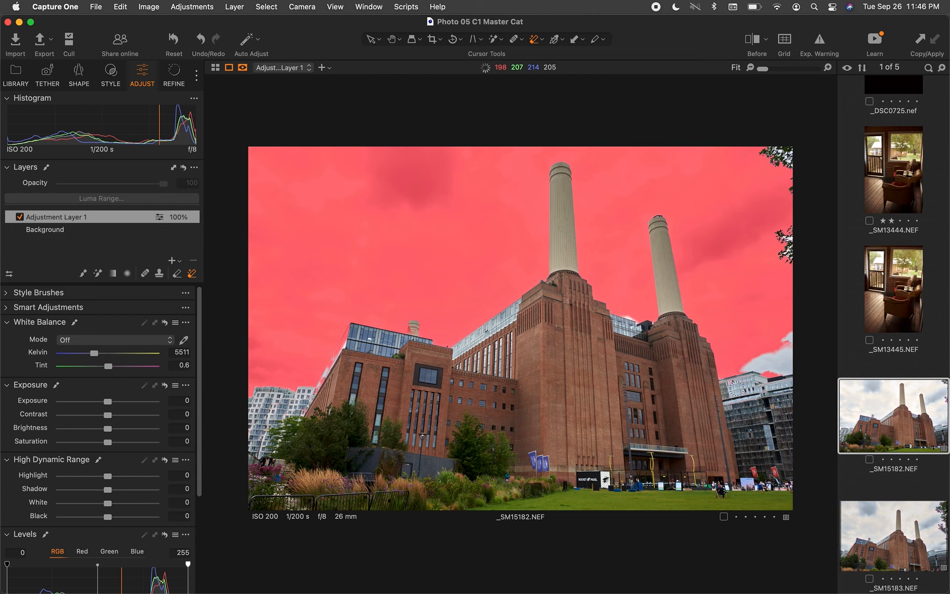
drag(747, 368, 745, 371)
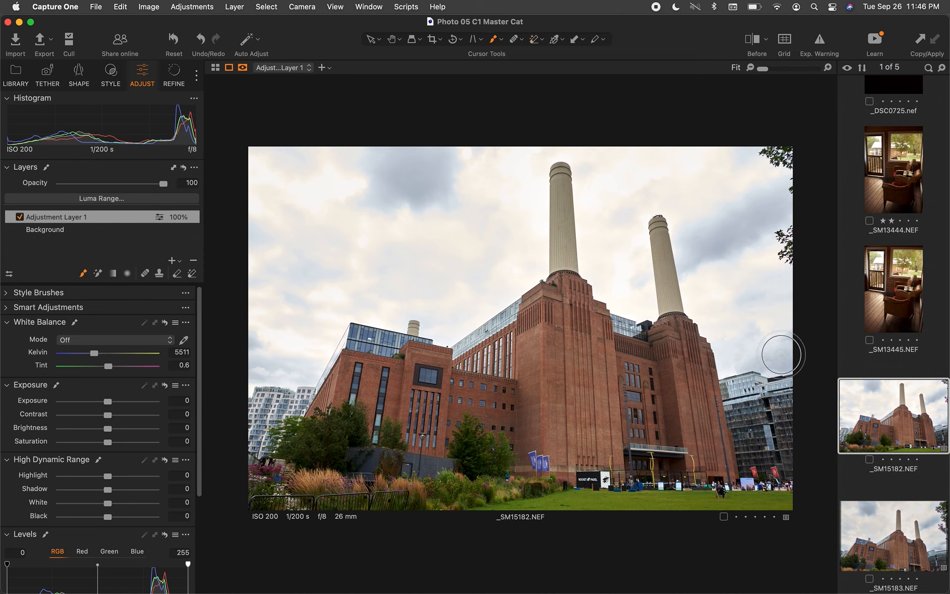
Paint the missing sky areas back into the mask beside the far-right building and in the upper sky
mouse_move(774, 352)
mouse_down()
mouse_move(747, 339)
mouse_move(775, 338)
mouse_up()
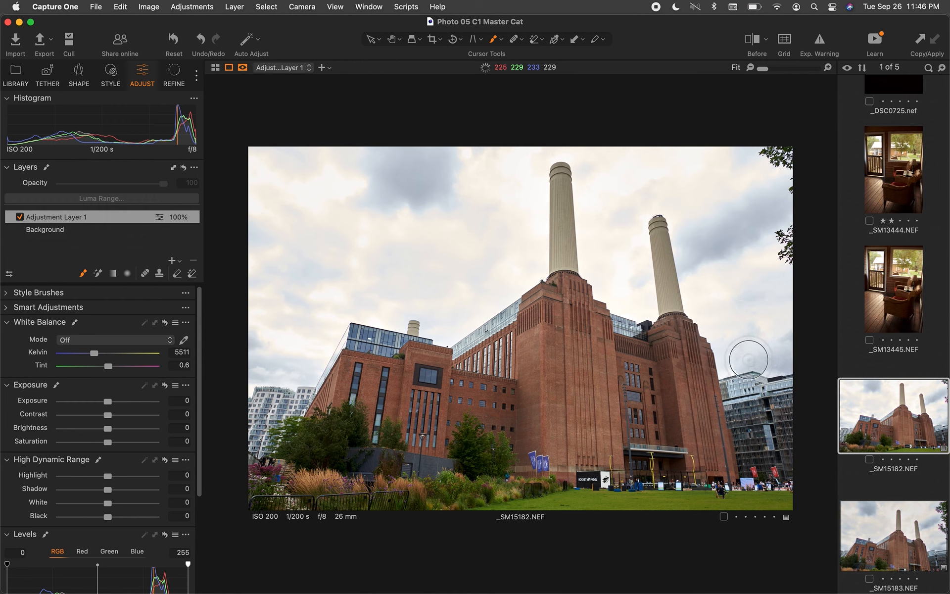
drag(748, 360, 747, 351)
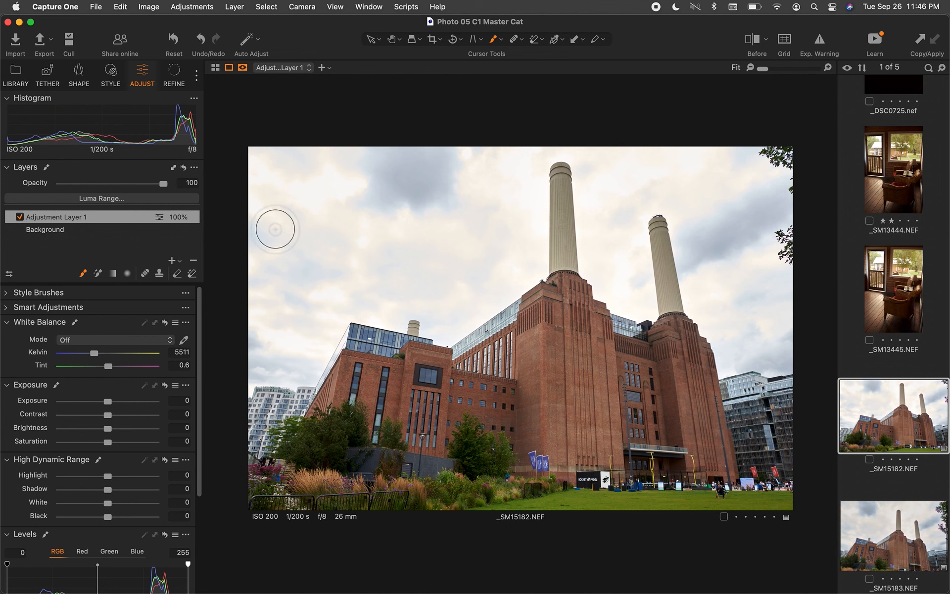
drag(372, 208, 372, 213)
mouse_move(785, 250)
mouse_down()
mouse_move(759, 210)
mouse_move(778, 148)
mouse_move(772, 208)
mouse_move(786, 240)
mouse_up()
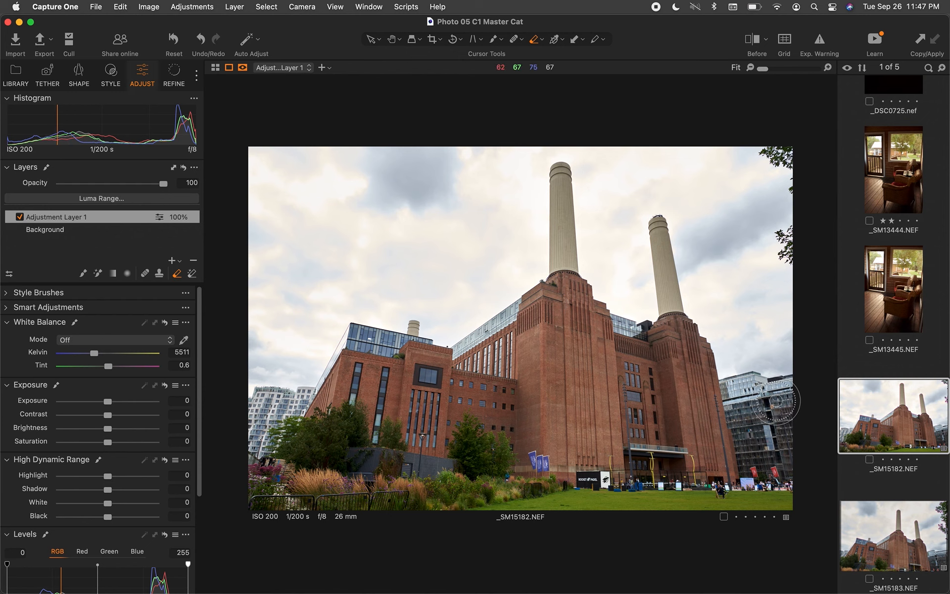
Erase the mask spill from the glass building right of the power station using a smaller eraser
key(bracketleft)
key(bracketleft)
key(bracketleft)
key(bracketleft)
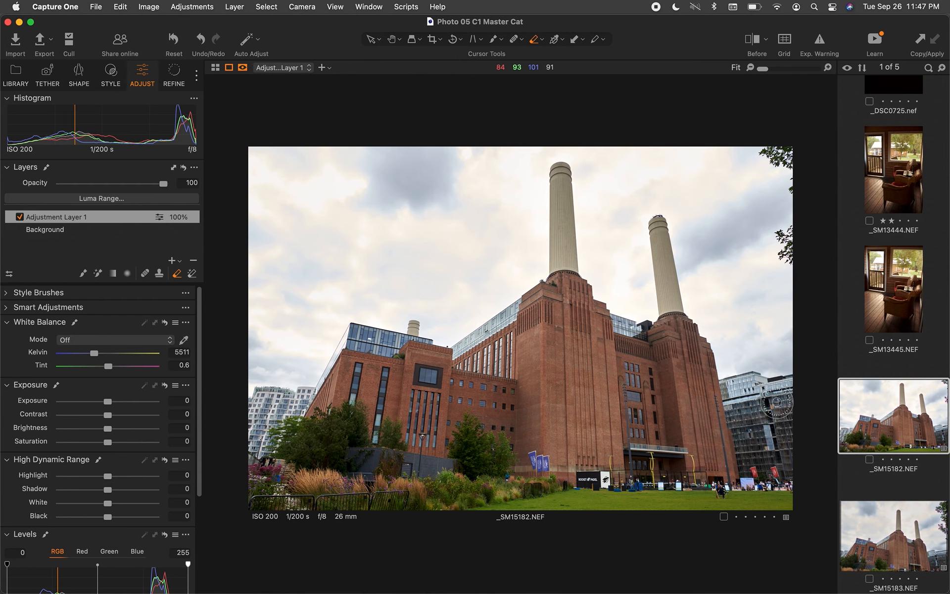
key(super+plus)
key(super+plus)
key(super+plus)
key(super+plus)
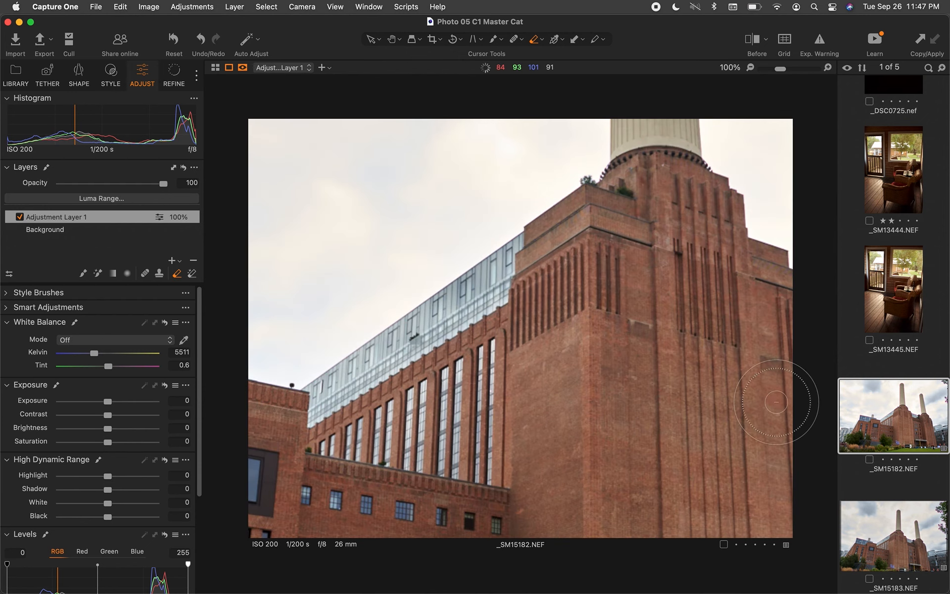
mouse_move(758, 402)
mouse_down()
mouse_move(4, 340)
mouse_move(3, 325)
mouse_up()
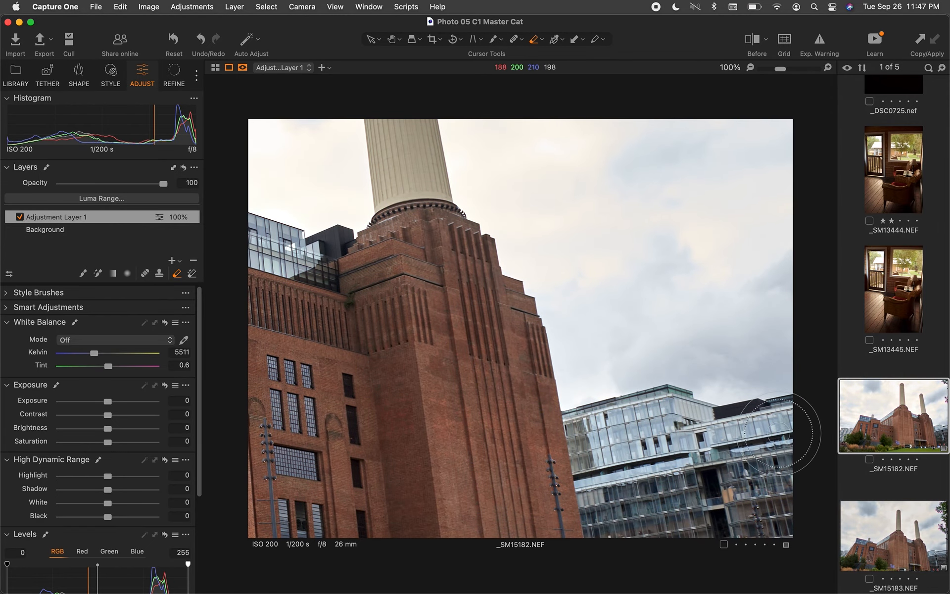
drag(776, 435, 759, 441)
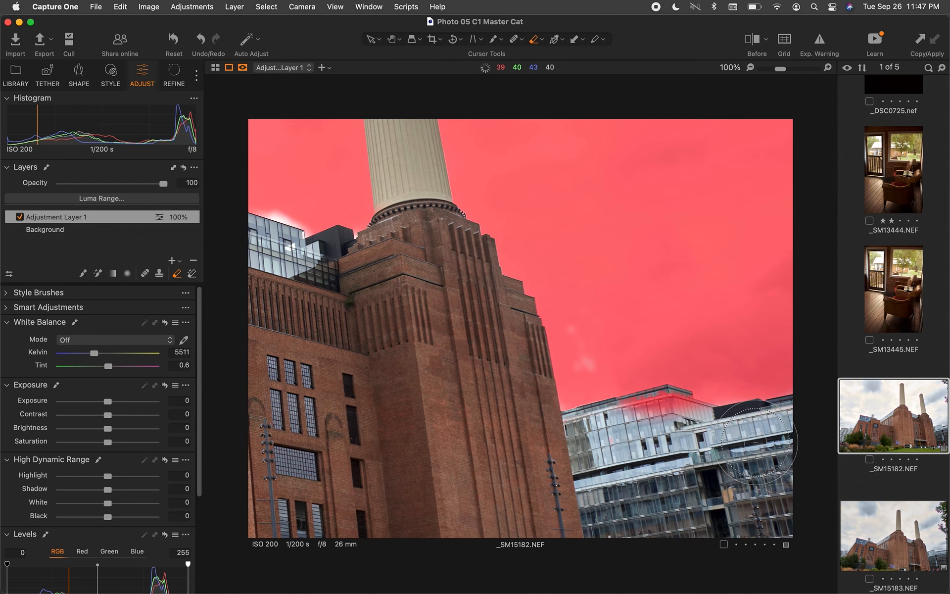
drag(654, 420, 656, 417)
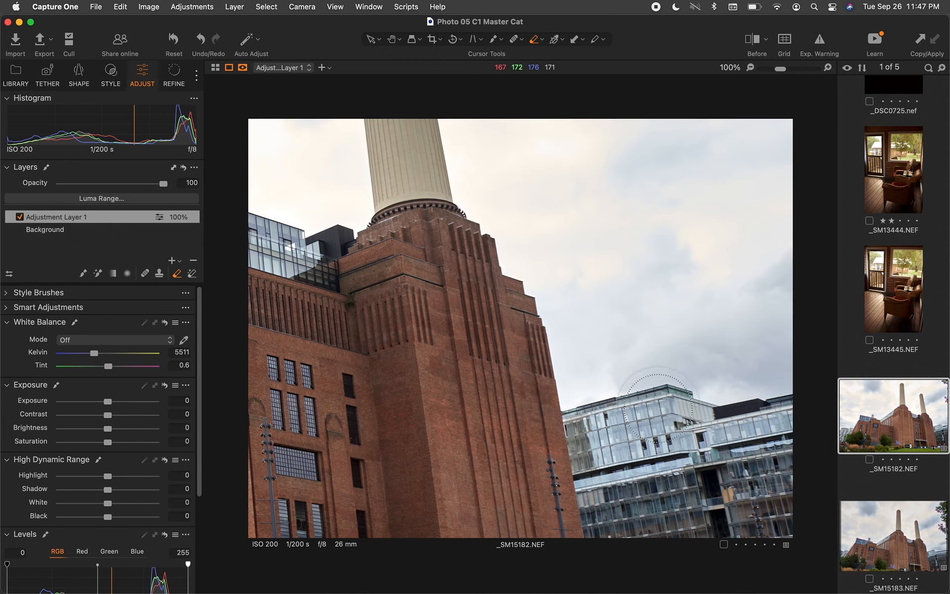
mouse_move(656, 417)
mouse_down()
mouse_move(592, 434)
mouse_move(613, 460)
mouse_move(640, 448)
mouse_up()
key(super+0)
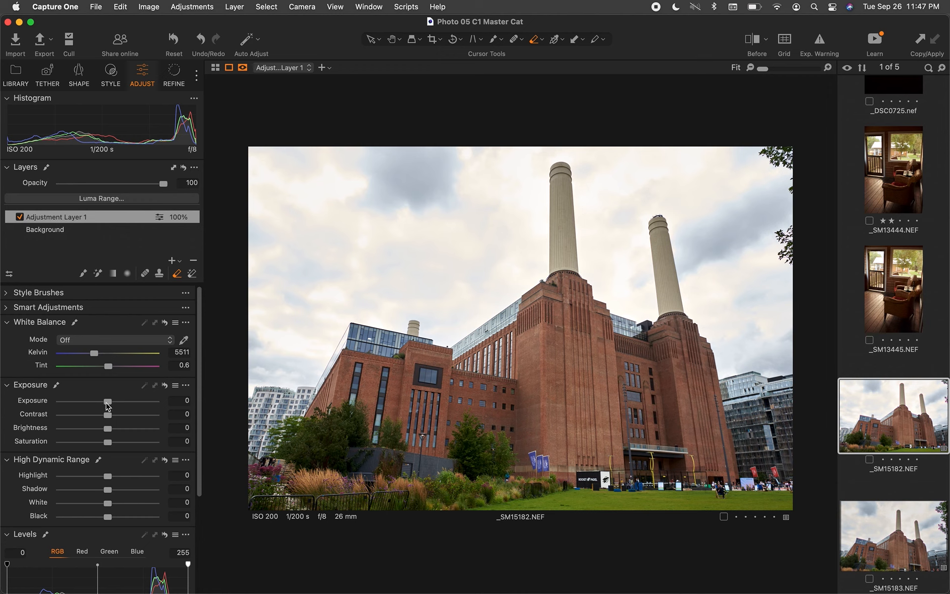
Set the sky layer's Exposure to 0.04, Highlight to -85 and white balance Kelvin to 4535
mouse_move(108, 404)
mouse_down()
mouse_move(90, 404)
mouse_move(103, 405)
mouse_up()
scroll(116, 410, down, 1)
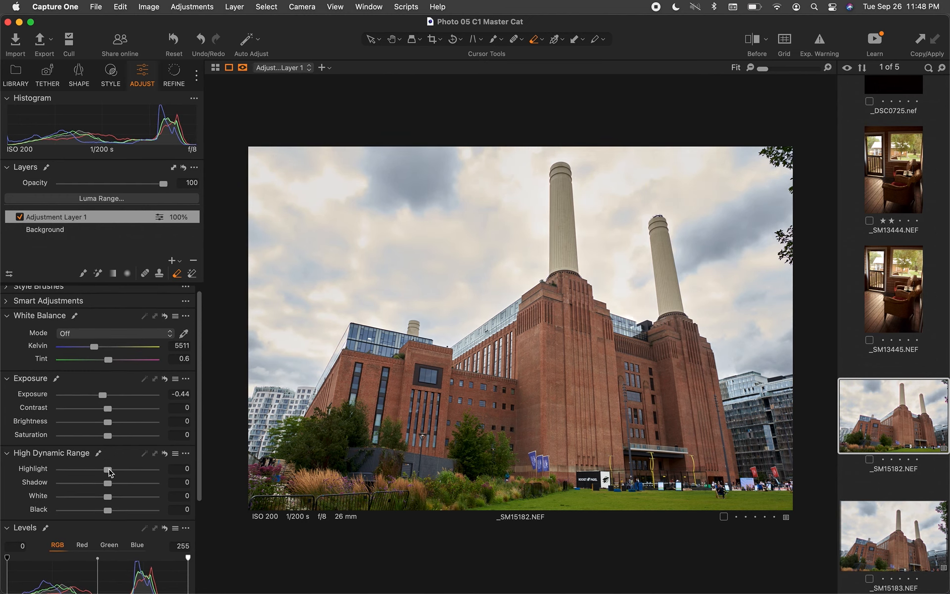
drag(110, 472, 70, 472)
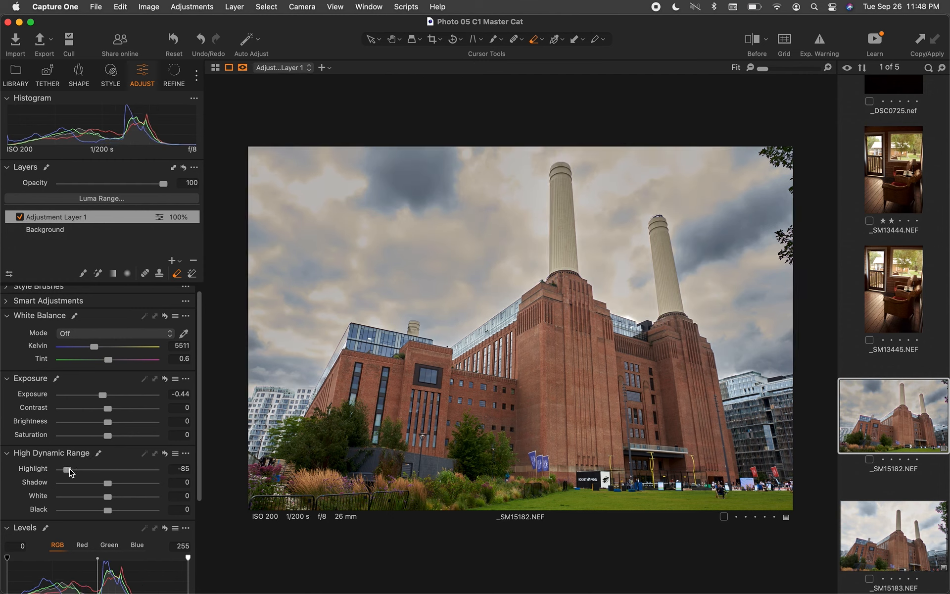
click(104, 395)
drag(104, 394, 110, 394)
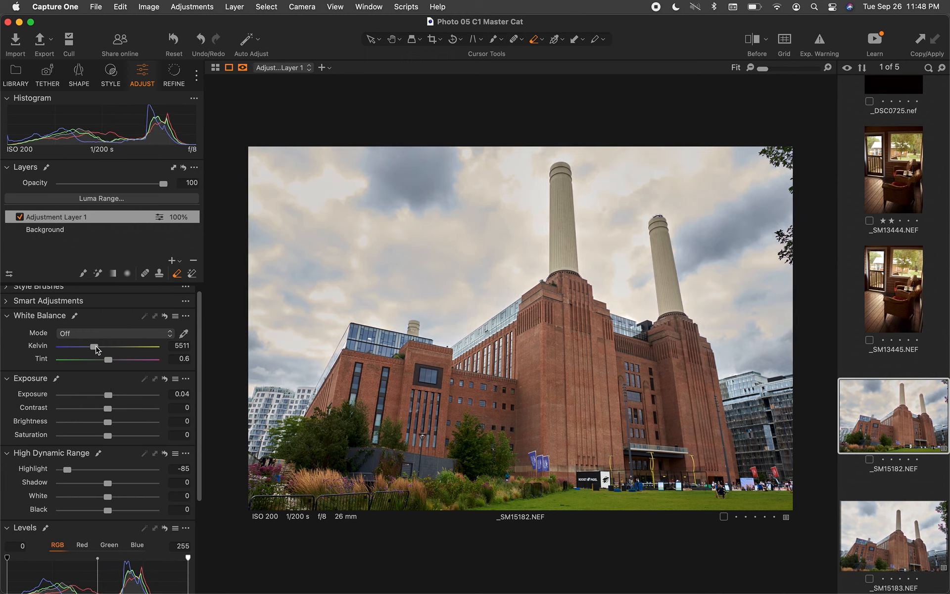
mouse_move(96, 348)
mouse_down()
mouse_move(81, 348)
mouse_move(90, 348)
mouse_up()
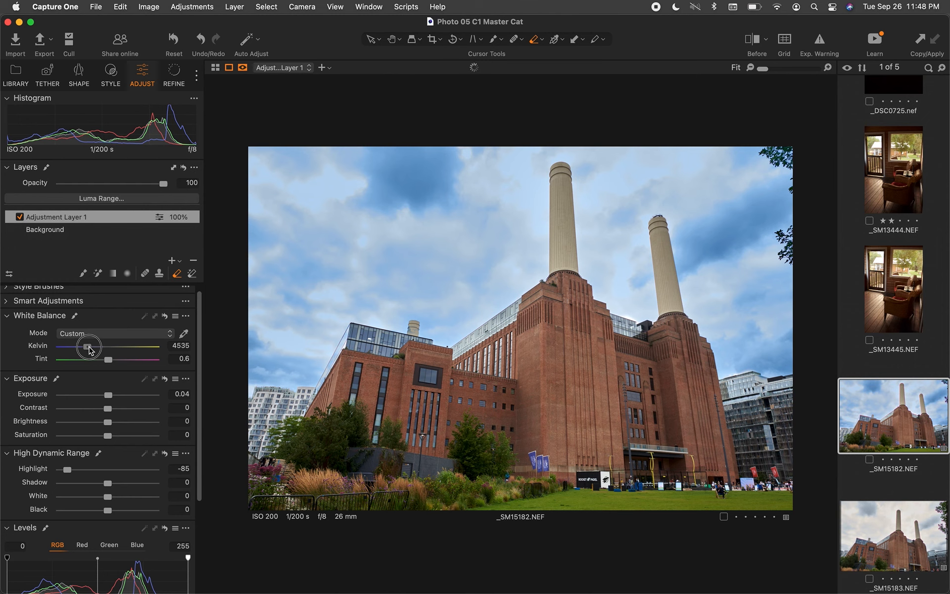
Adjust the sky layer's blue tones in the Color Editor to Hue -0.2, Saturation -1.5 and Lightness -31.4
scroll(116, 381, down, 3)
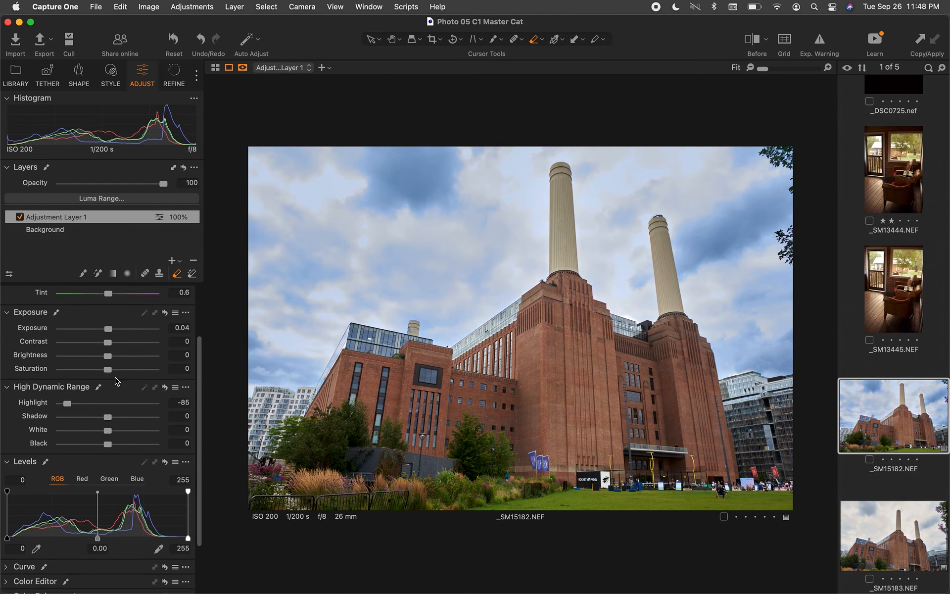
scroll(116, 381, down, 3)
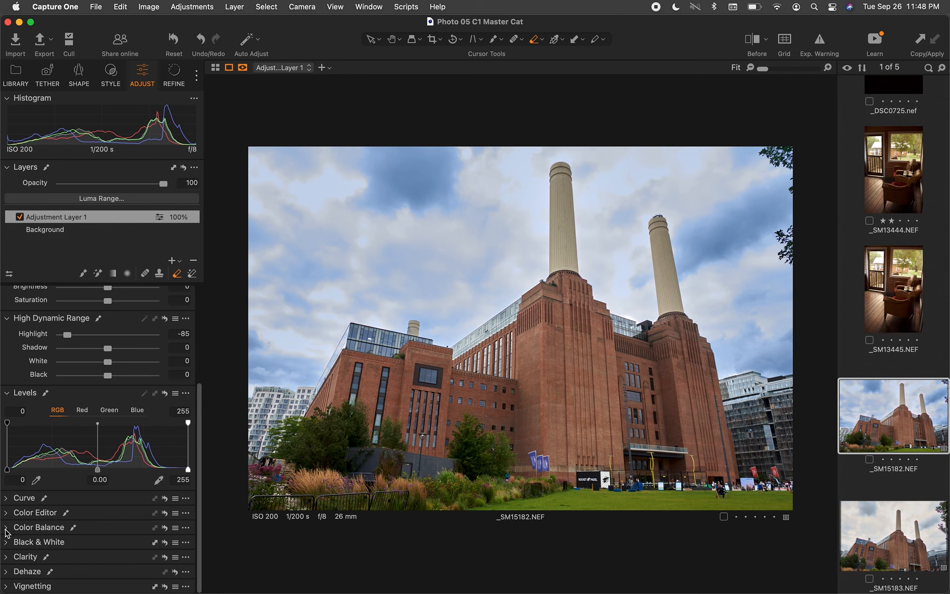
click(7, 513)
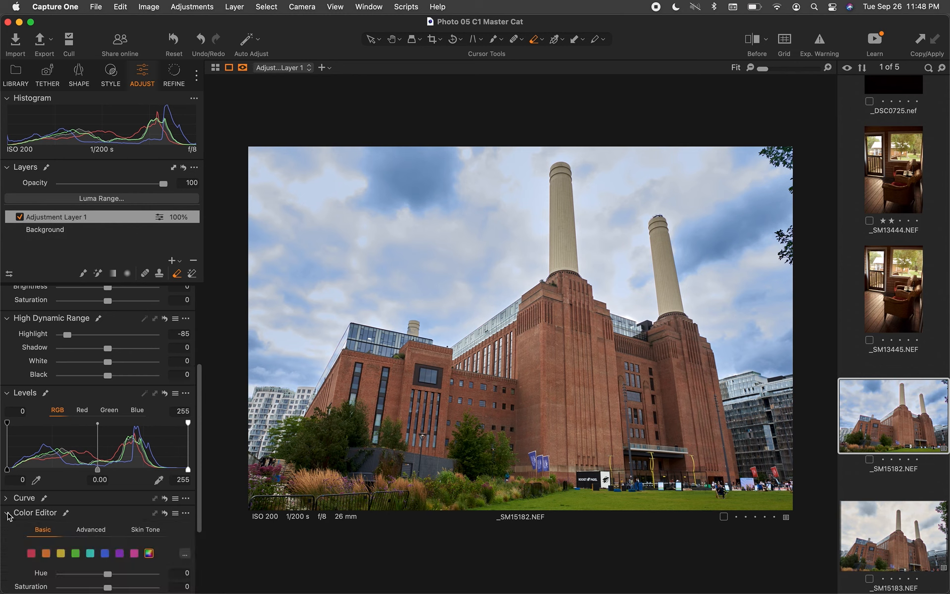
scroll(83, 521, down, 4)
scroll(83, 522, down, 2)
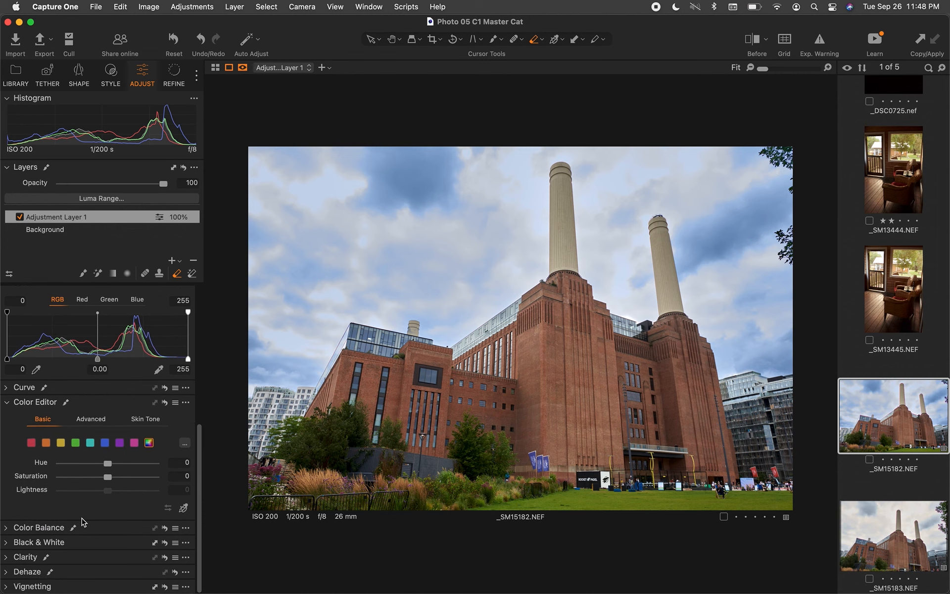
click(105, 443)
mouse_move(108, 480)
mouse_down()
mouse_move(142, 481)
mouse_move(107, 488)
mouse_up()
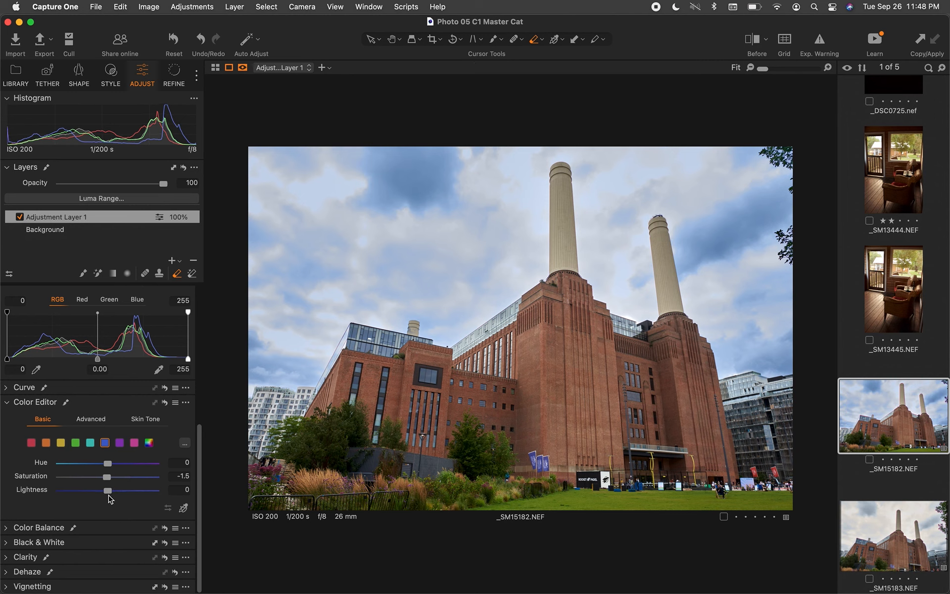
click(108, 491)
drag(108, 490, 79, 491)
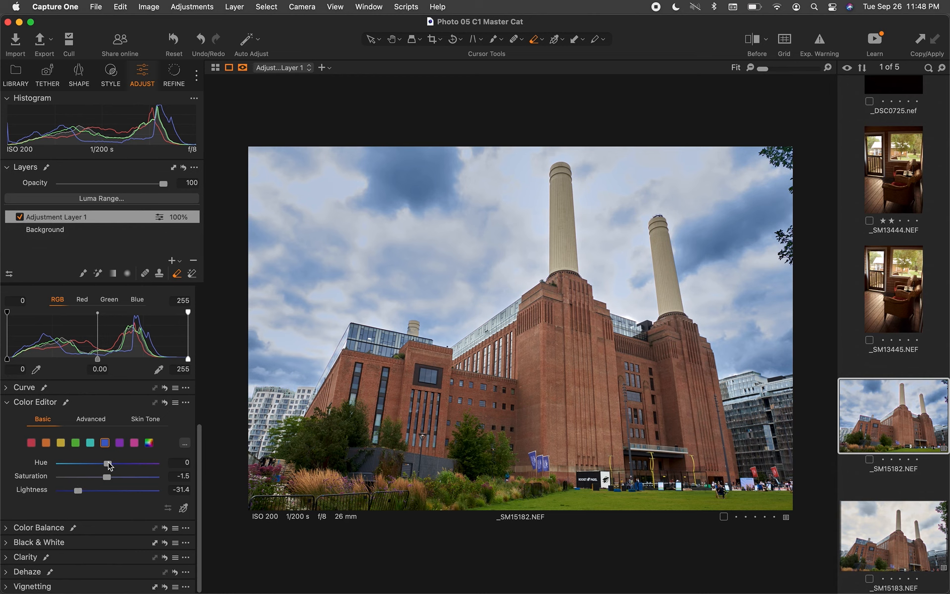
mouse_move(108, 463)
mouse_down()
mouse_move(94, 464)
mouse_move(108, 464)
mouse_up()
Compare the photo with and without the sky adjustments by switching Adjustment Layer 1 off and on
scroll(188, 307, up, 5)
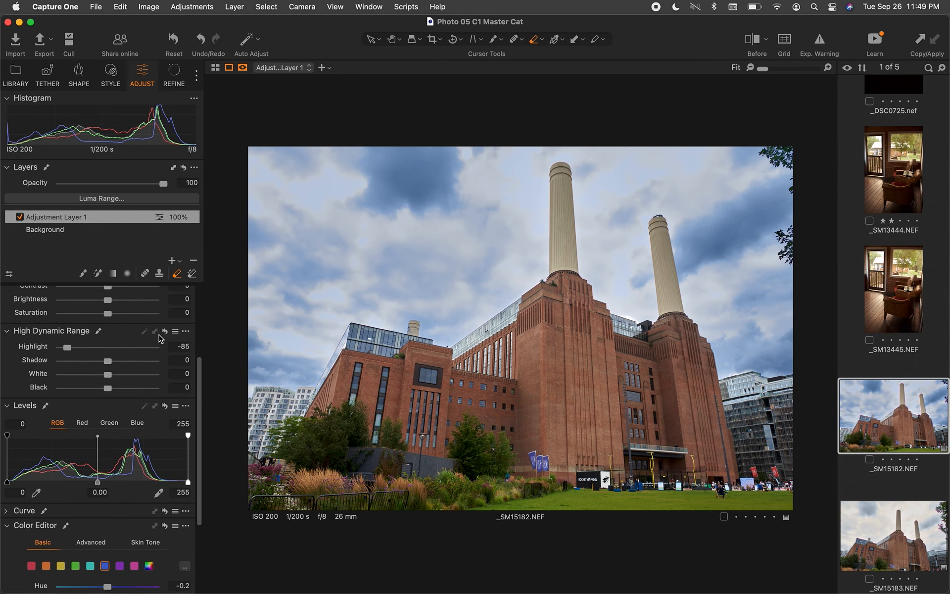
scroll(158, 342, up, 5)
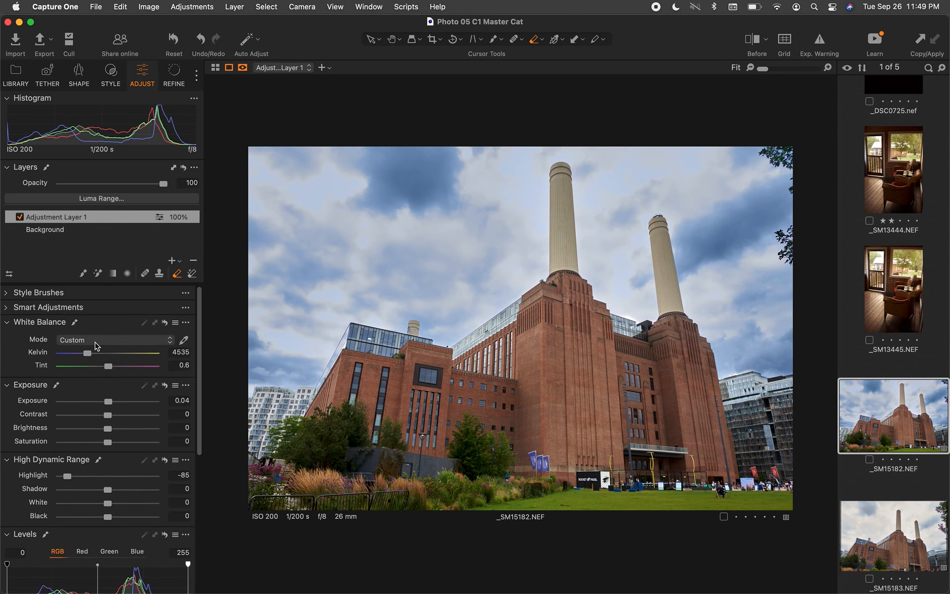
click(20, 217)
click(19, 217)
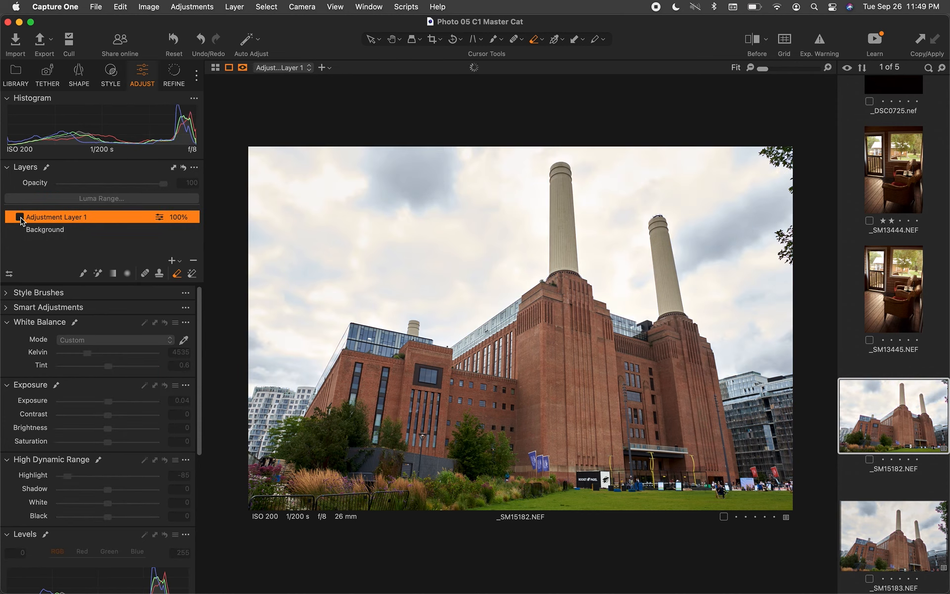
click(20, 217)
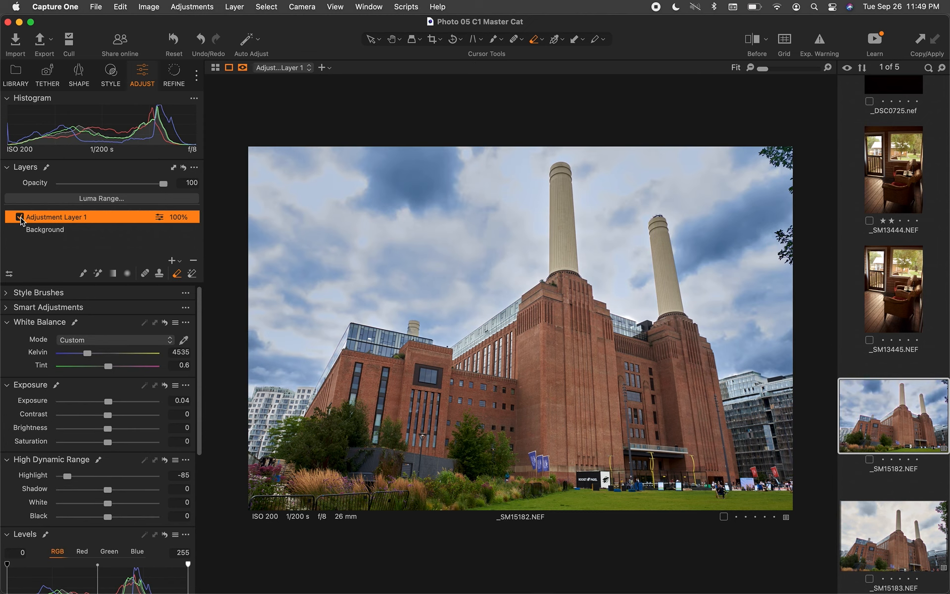
click(20, 217)
click(19, 217)
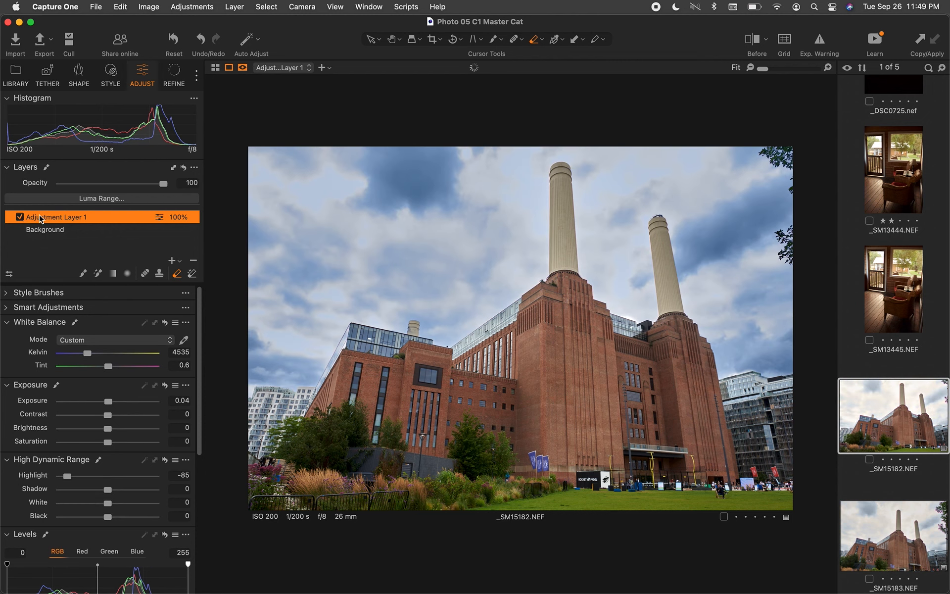
Set the Background layer's white balance Kelvin to 5000
click(83, 231)
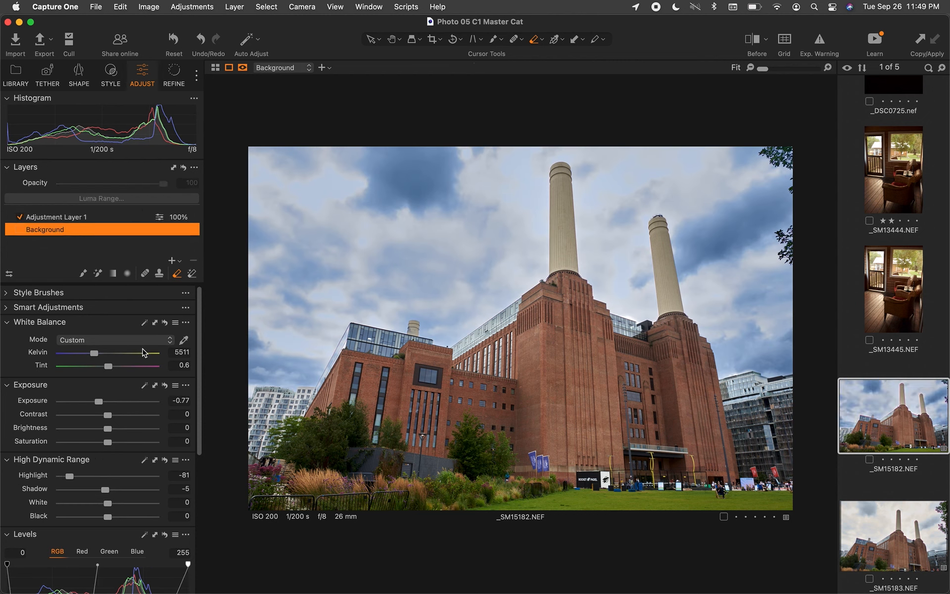
click(183, 353)
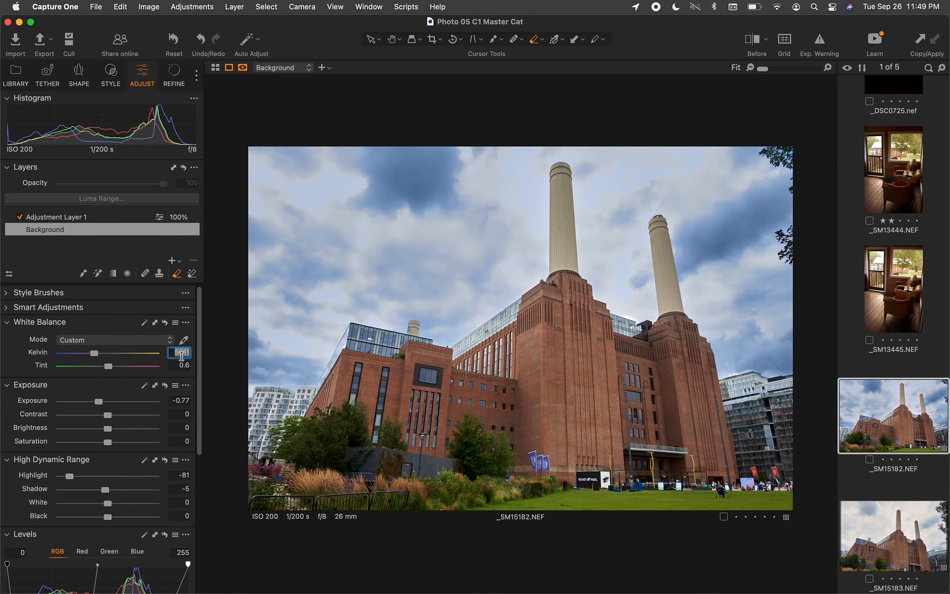
text(5000)
key(Return)
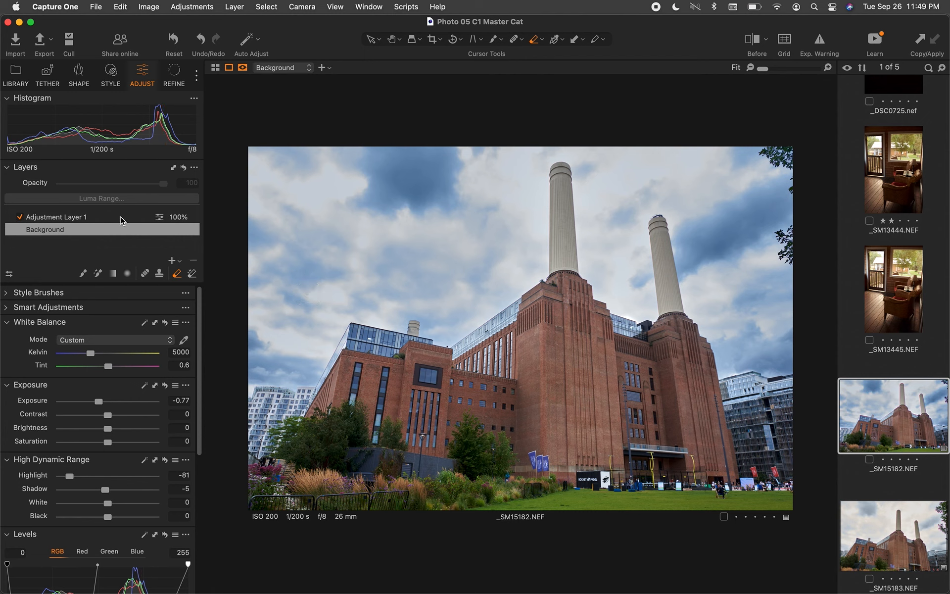
Switch off Adjustment Layer 1 and draw a linear gradient mask from the photo's upper edge down to the building's roofline
click(51, 219)
click(20, 217)
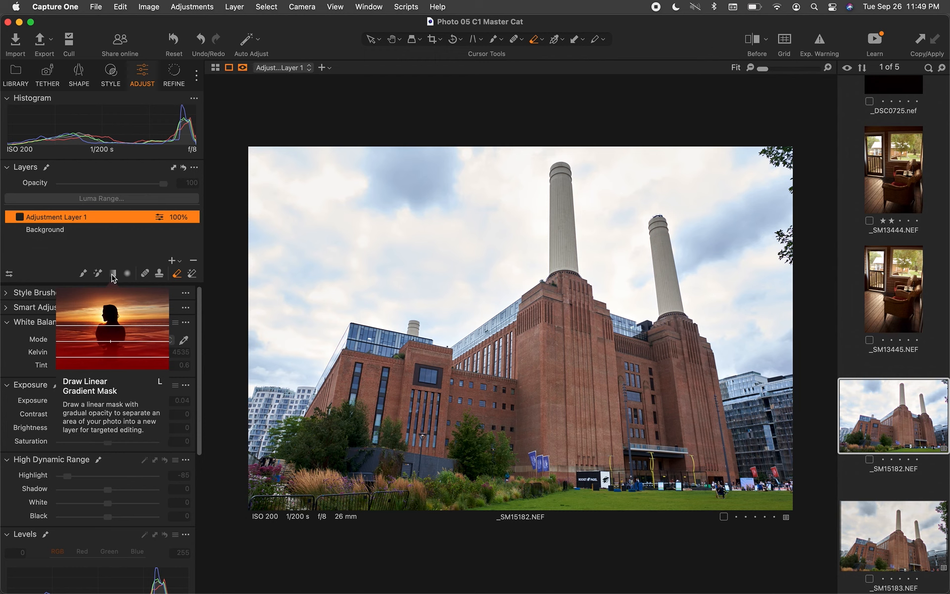
click(112, 275)
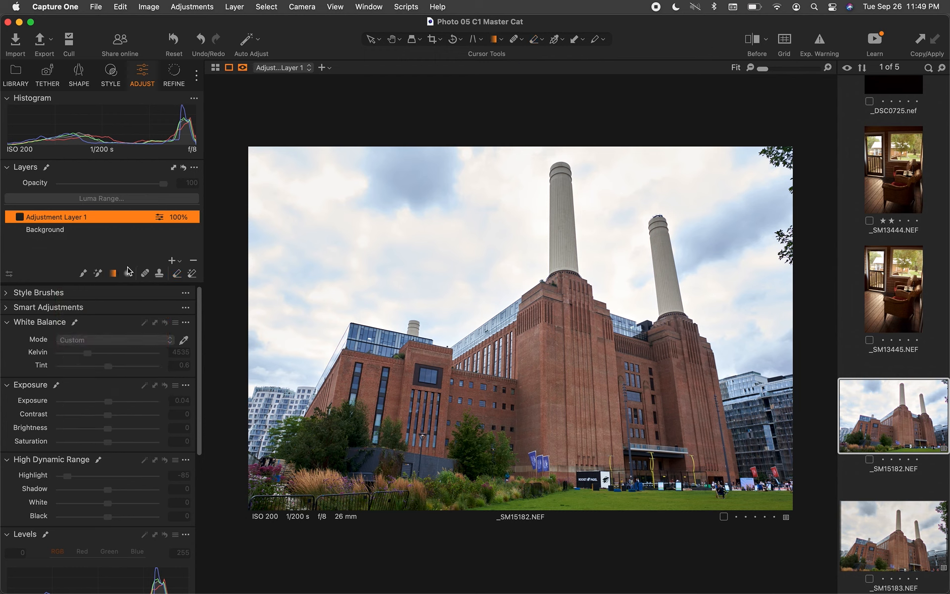
drag(463, 149, 461, 357)
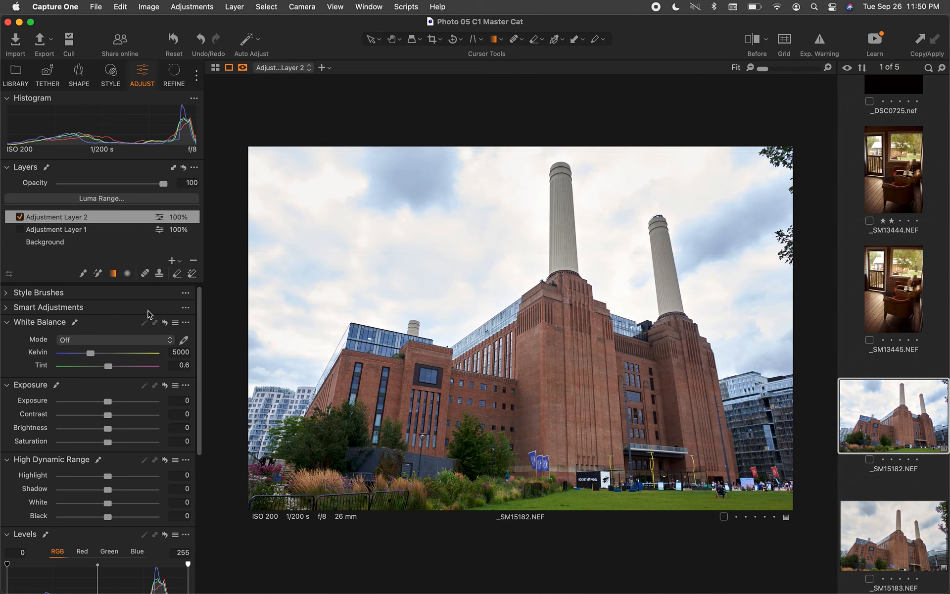
Start using the Magic Eraser on the taller chimney in the gradient mask and accept rasterizing the mask
click(192, 273)
click(562, 170)
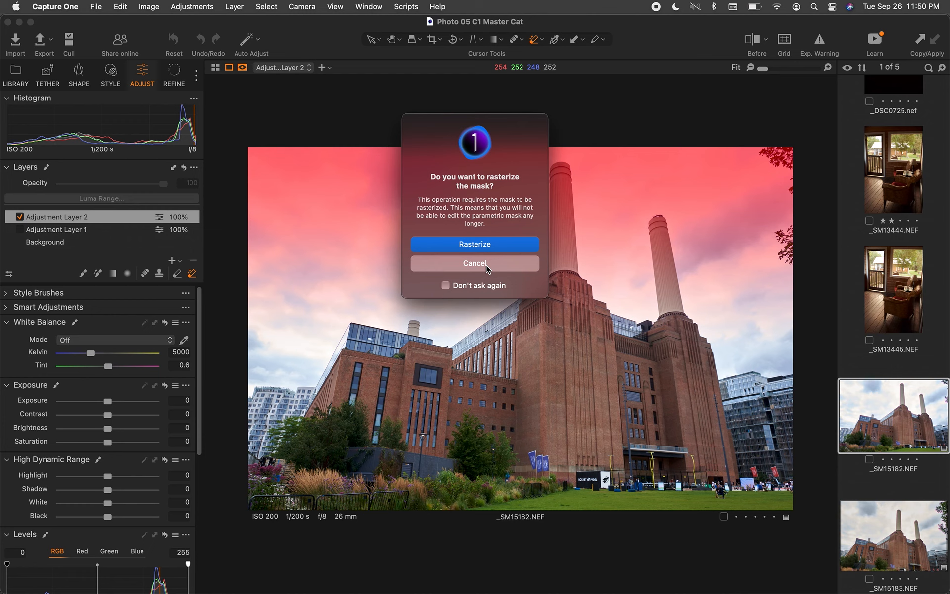
click(486, 265)
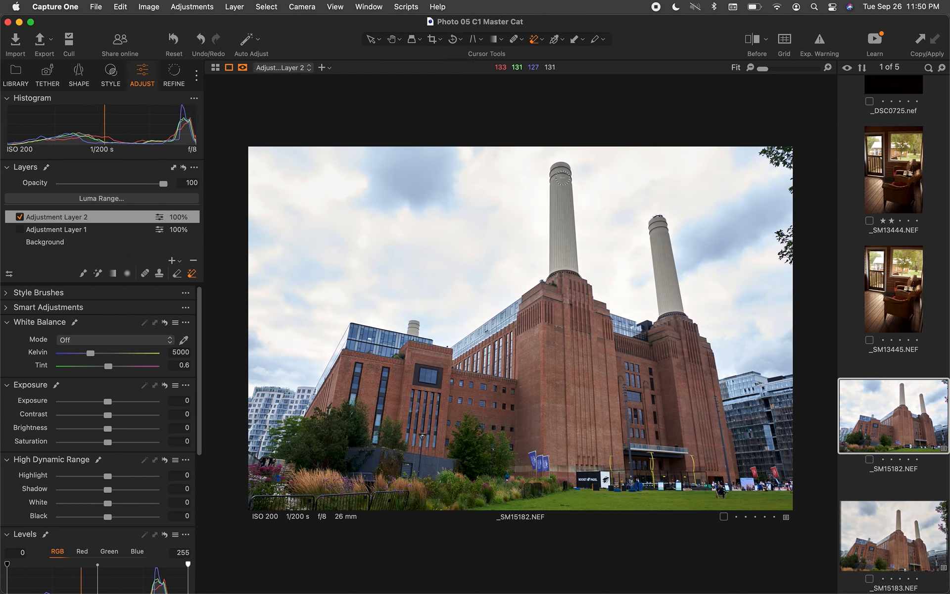
click(558, 177)
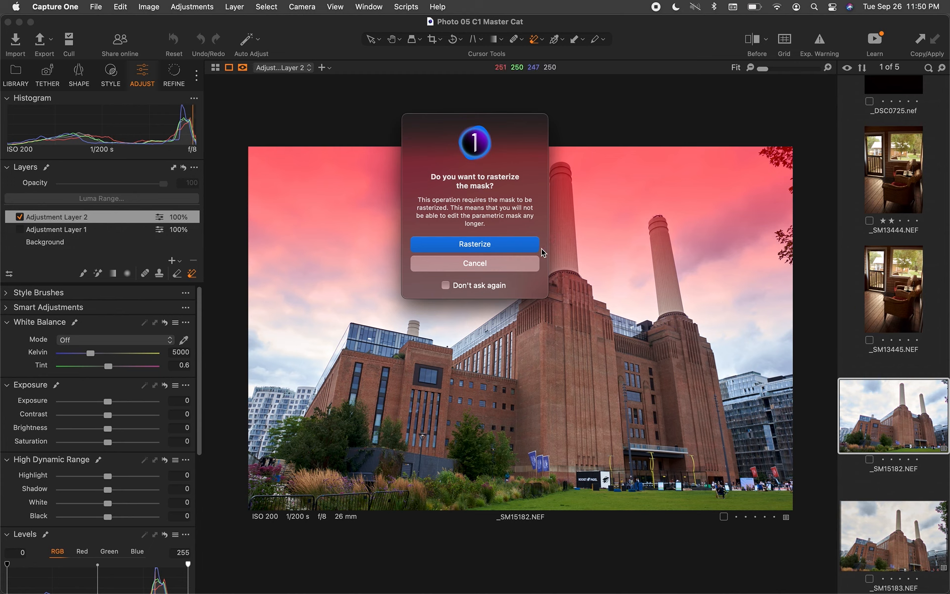
click(499, 246)
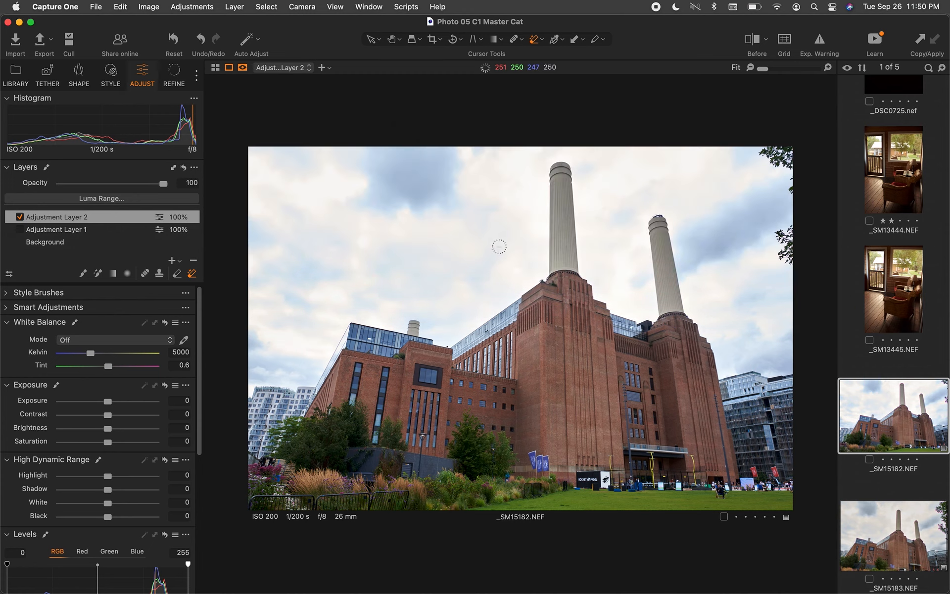
Erase both chimneys from the gradient mask with the Magic Eraser, undoing and repeating strokes as needed
click(563, 171)
mouse_move(563, 171)
mouse_down()
mouse_move(569, 262)
mouse_move(565, 178)
mouse_up()
click(556, 222)
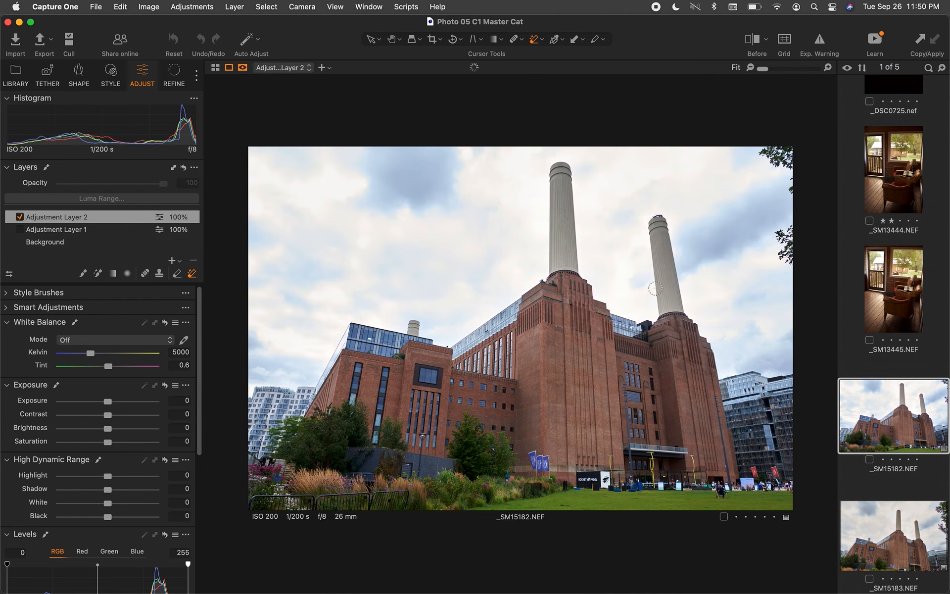
drag(656, 230, 669, 304)
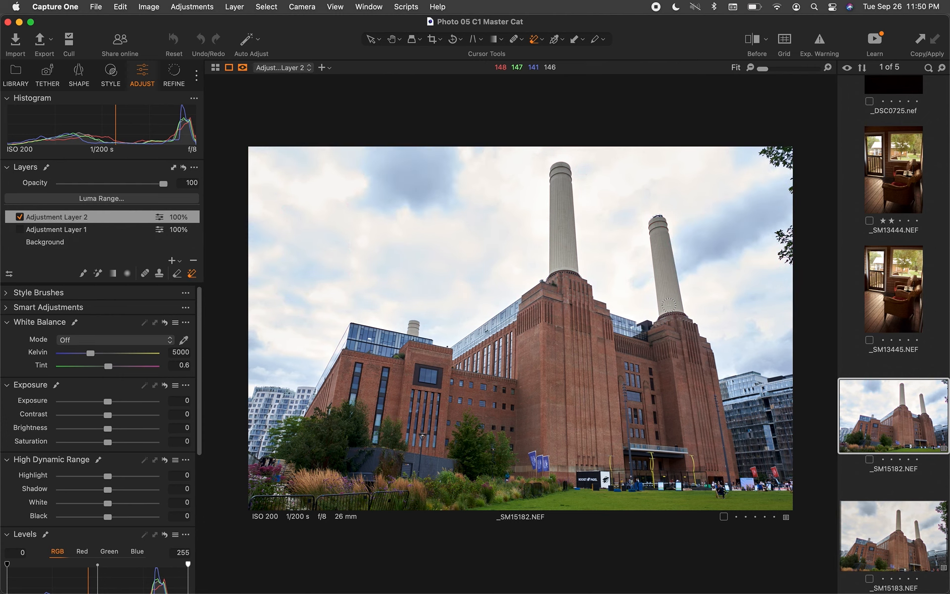
key(super+z)
click(566, 227)
click(661, 257)
drag(660, 258, 667, 317)
click(668, 273)
Try erasing the building's roofline from the gradient mask with the Magic Eraser and undo the last strokes
click(511, 316)
drag(511, 315, 453, 353)
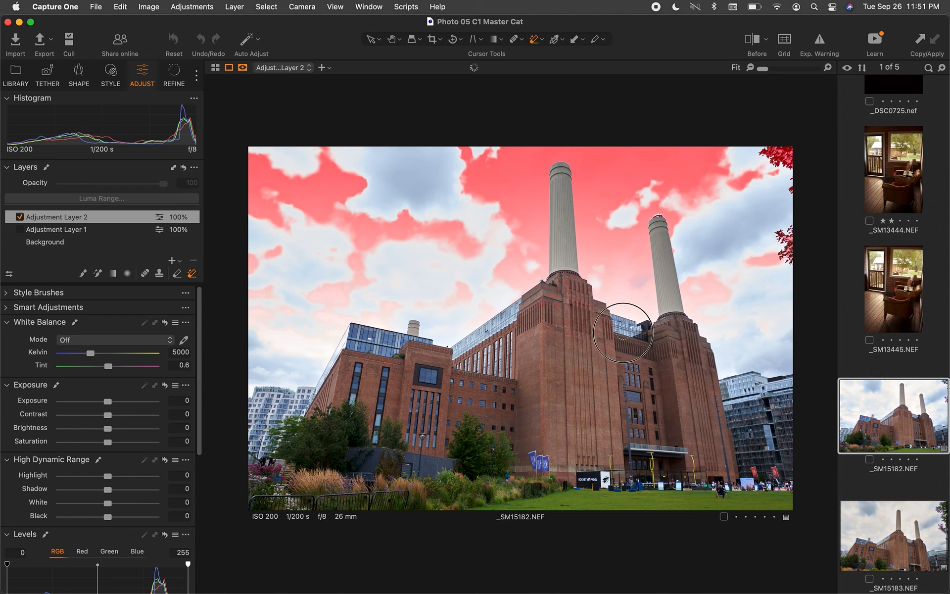
key(super+z)
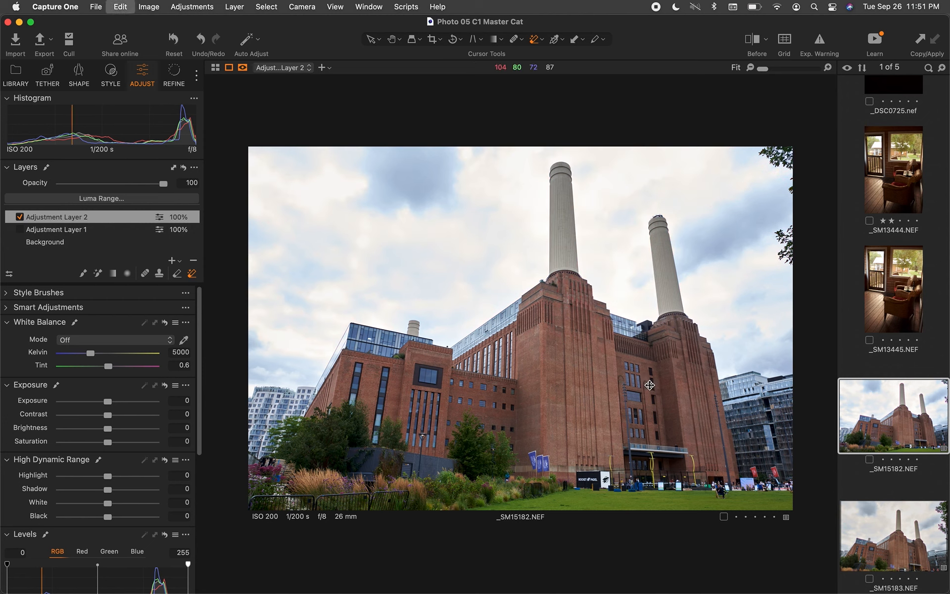
key(super+z)
click(516, 259)
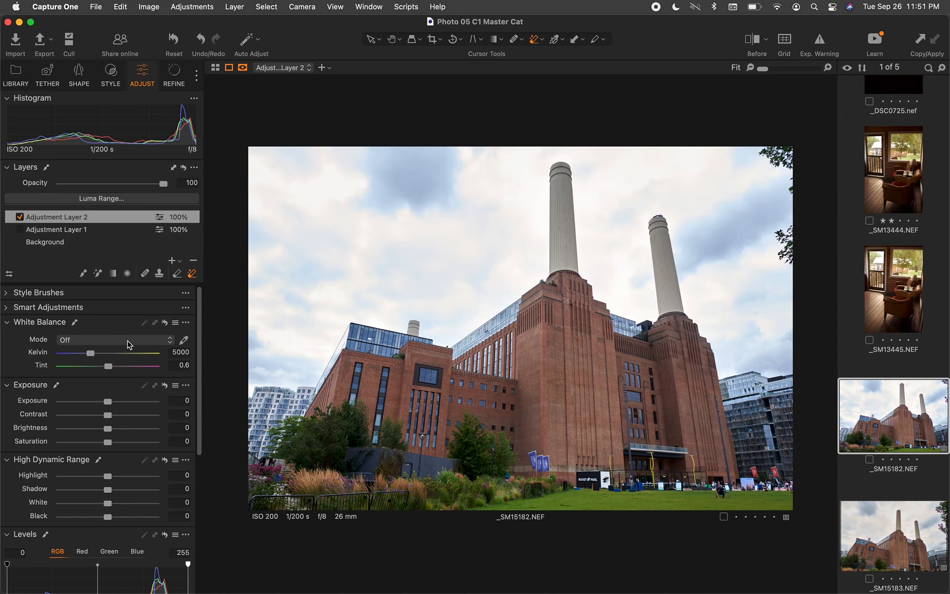
Set the gradient layer's Exposure to -1.08 and white balance Kelvin to 5538
drag(109, 402, 96, 403)
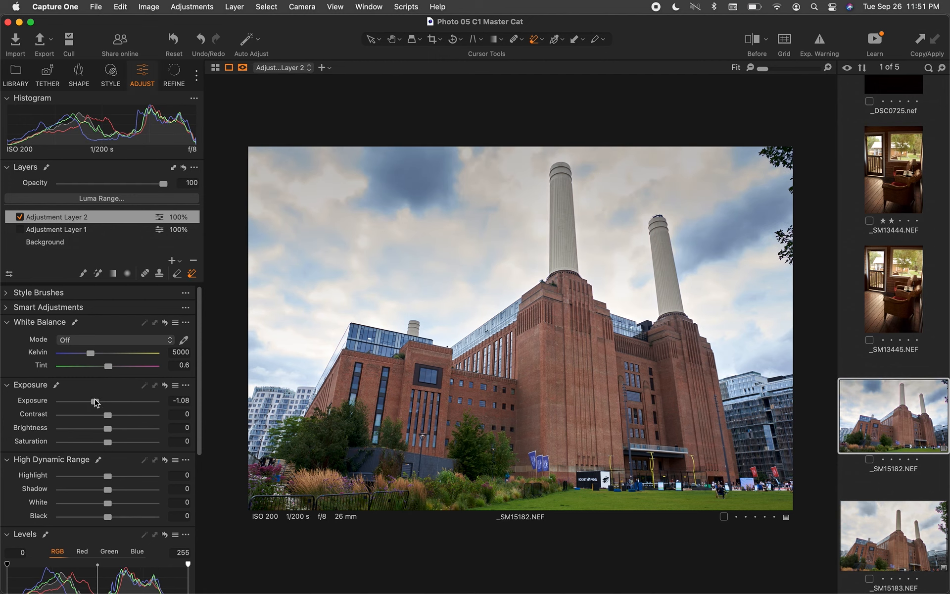
mouse_move(97, 356)
mouse_down()
mouse_move(72, 359)
mouse_move(100, 360)
mouse_up()
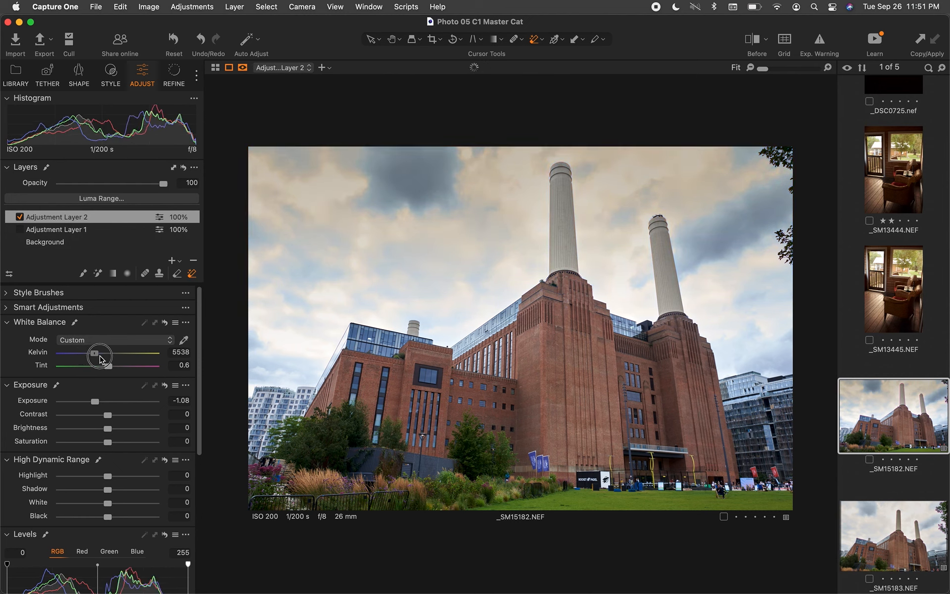
Try a Saturation of -93 on the gradient layer and reset it
scroll(119, 387, down, 3)
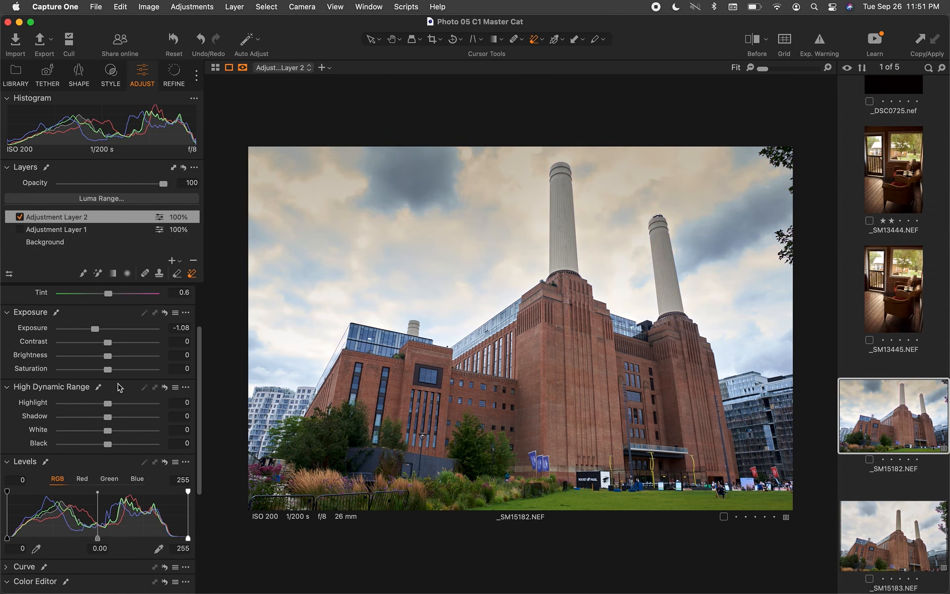
drag(110, 372, 69, 370)
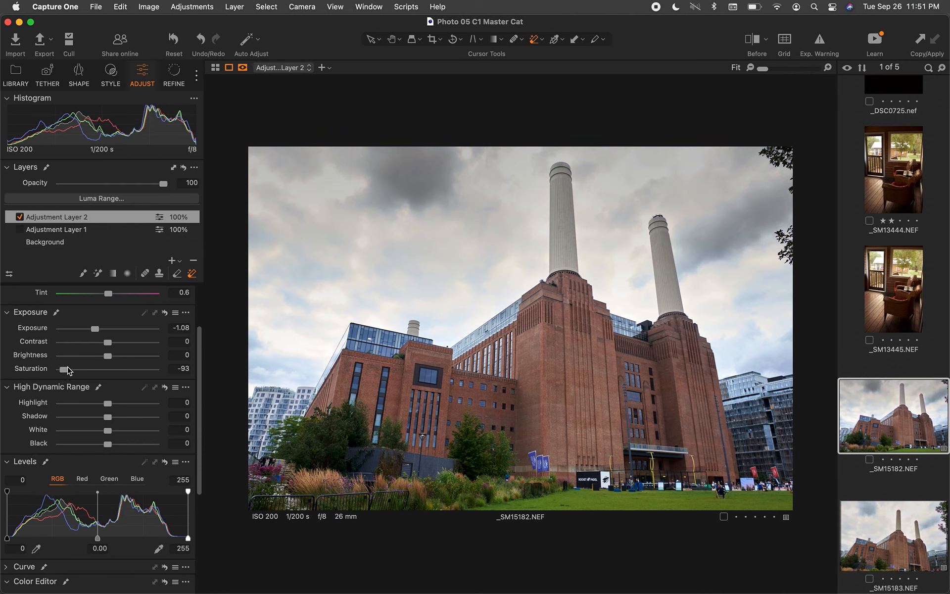
Adjust the gradient layer's RGB Levels to a black point of 7, a white point of 248 and a midtone of 0.06
scroll(134, 425, down, 5)
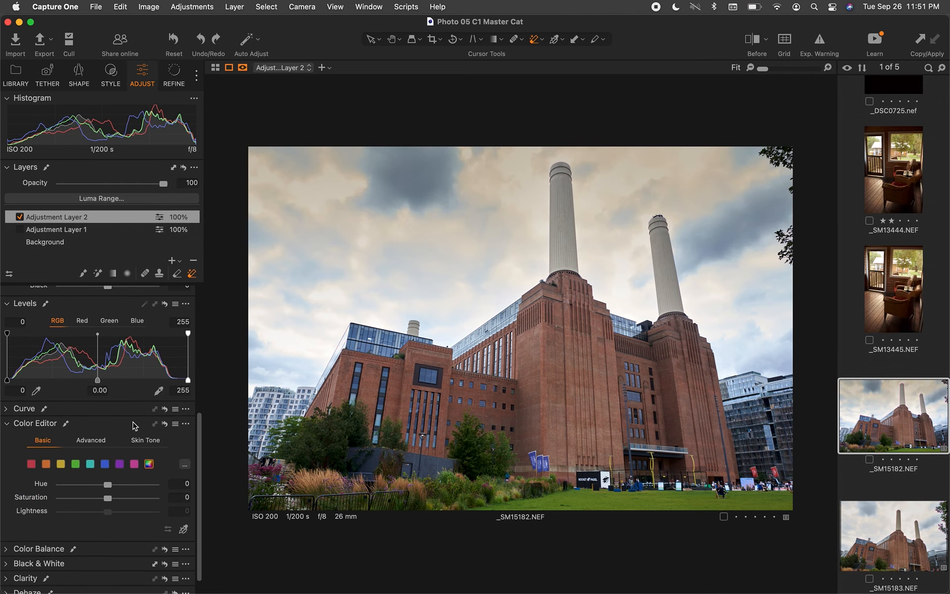
drag(188, 379, 183, 381)
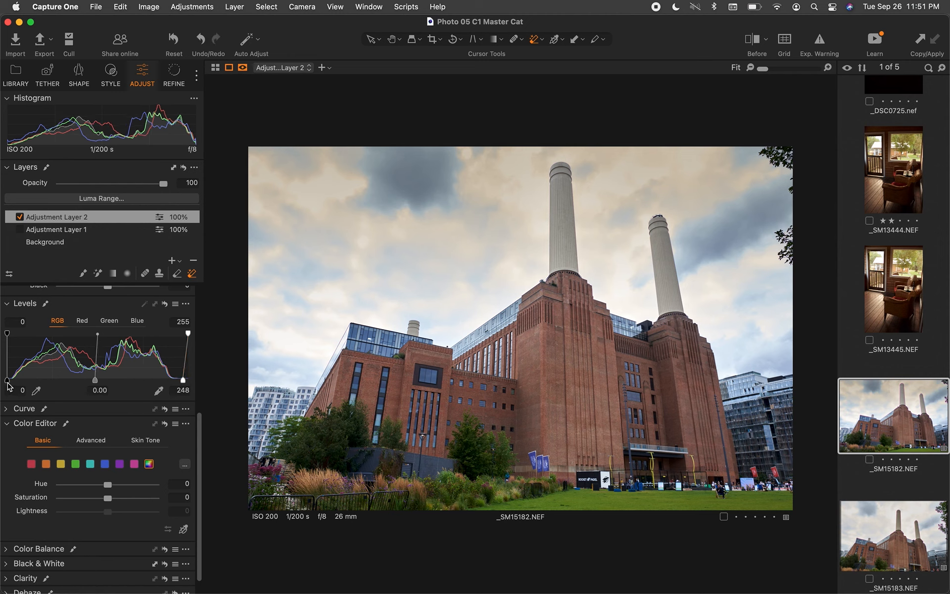
drag(7, 380, 12, 381)
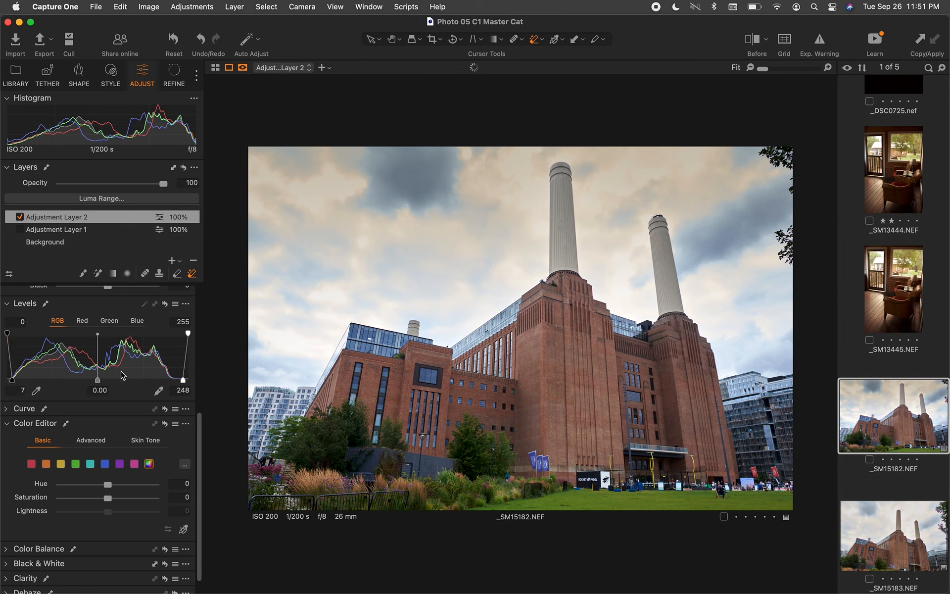
drag(98, 381, 92, 380)
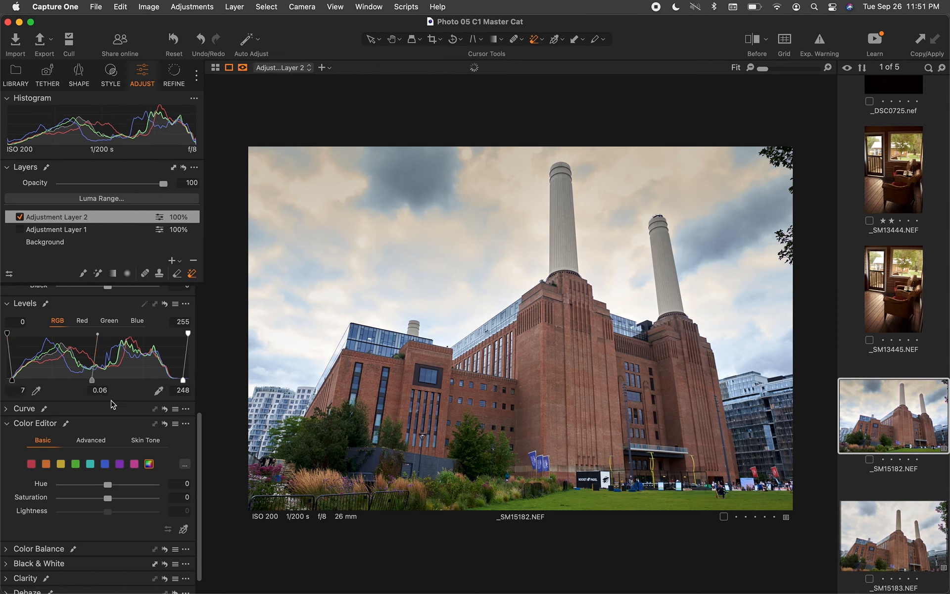
Adjust the gradient layer's blue tones in the Color Editor to Hue -5.1 and Lightness -20
scroll(112, 402, down, 2)
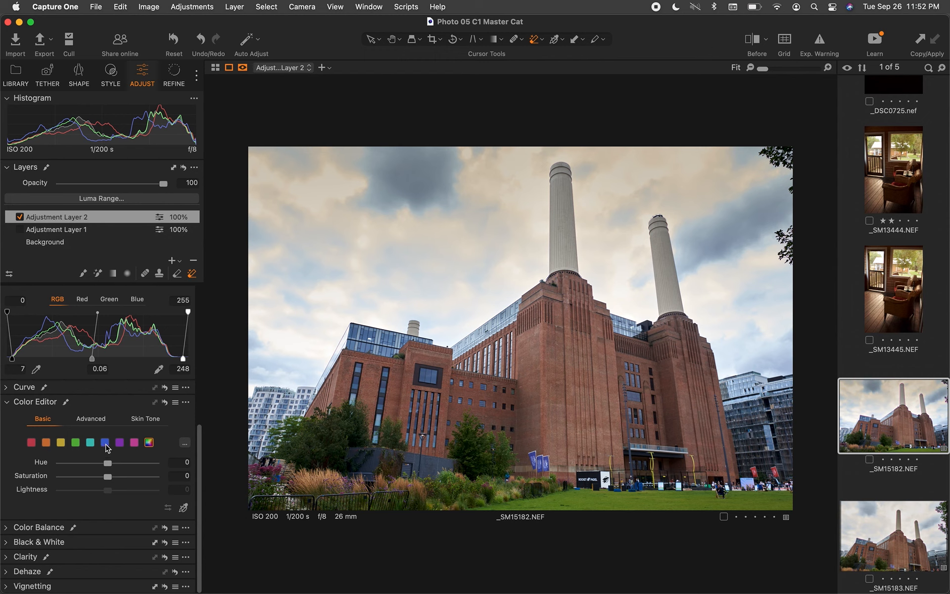
click(105, 443)
drag(108, 490, 101, 465)
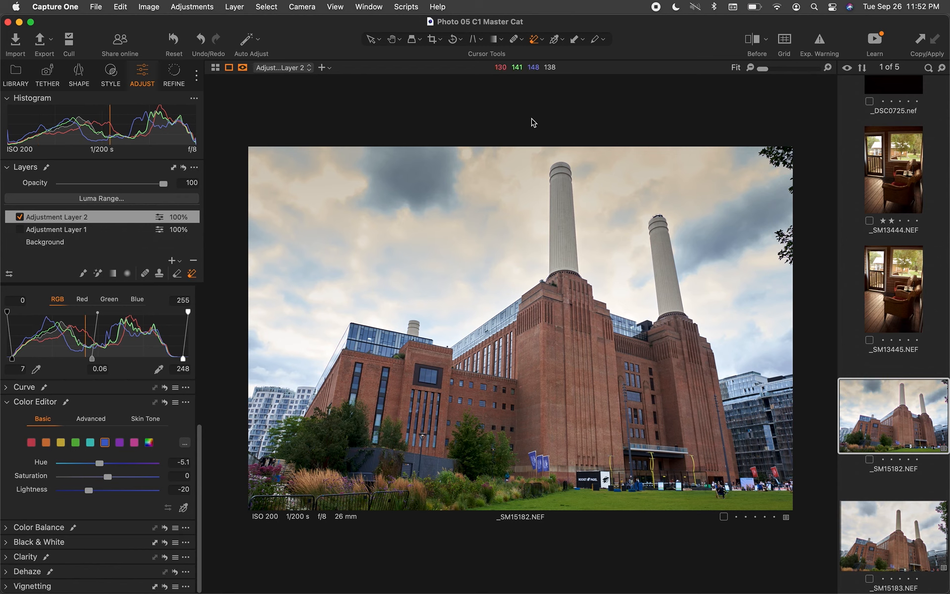
Compare the two sky treatments by switching Adjustment Layers 1 and 2 on and off in turn, ending with both off
scroll(154, 351, up, 3)
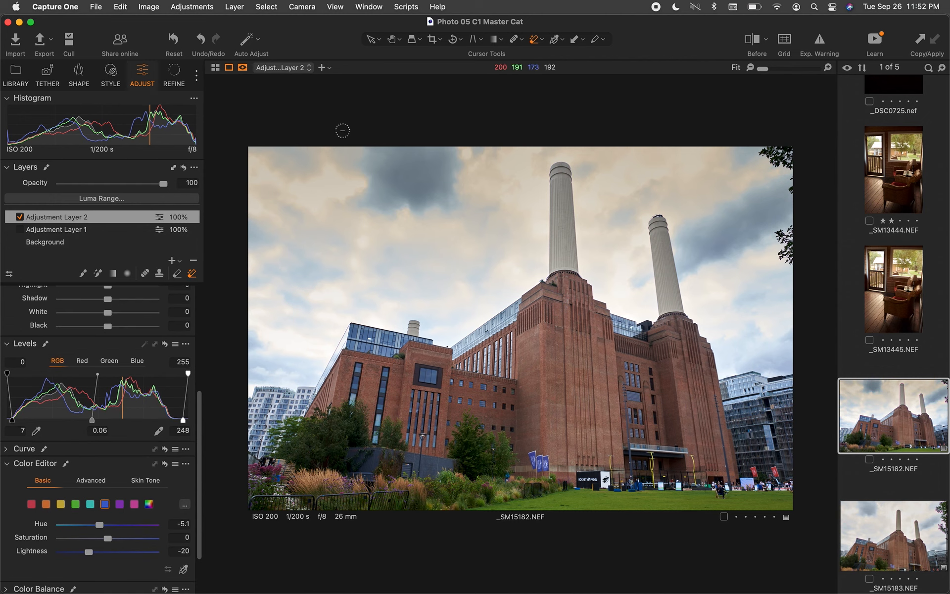
scroll(99, 322, up, 6)
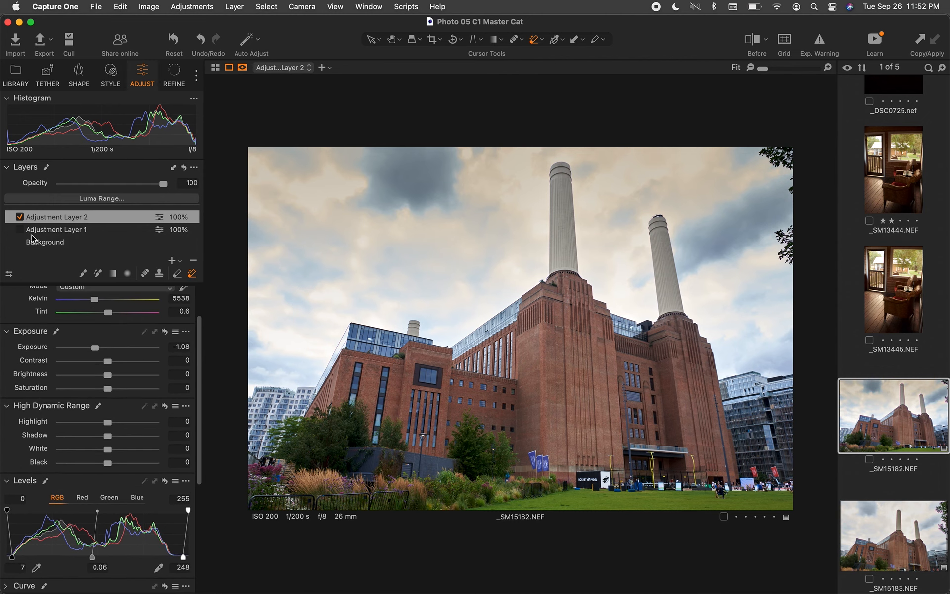
click(20, 216)
click(20, 229)
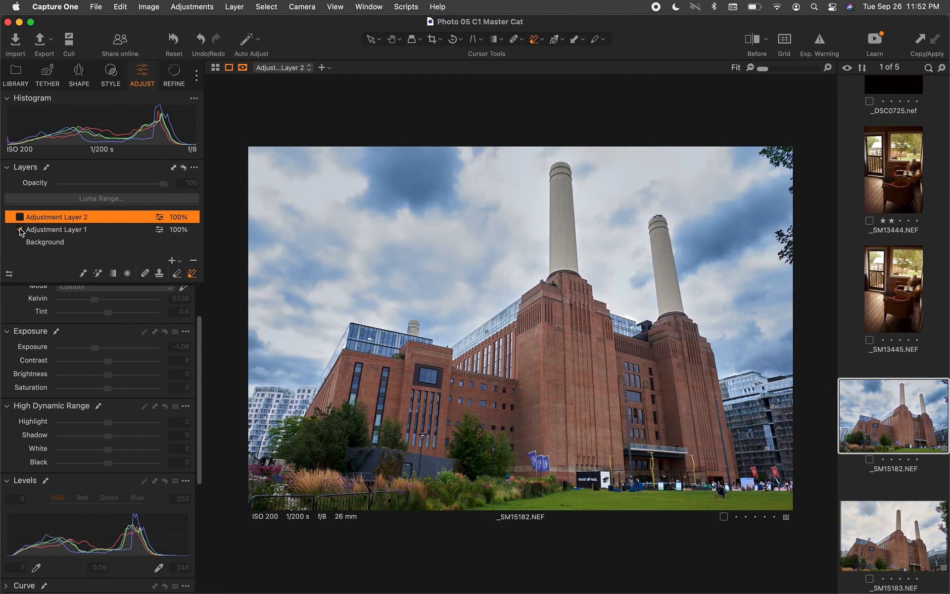
click(20, 229)
click(20, 217)
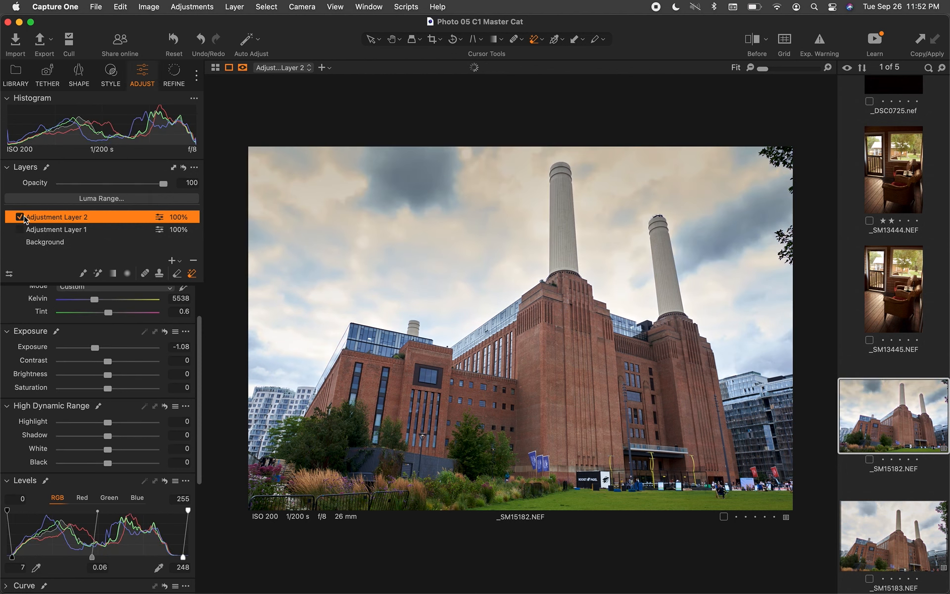
click(20, 216)
click(19, 229)
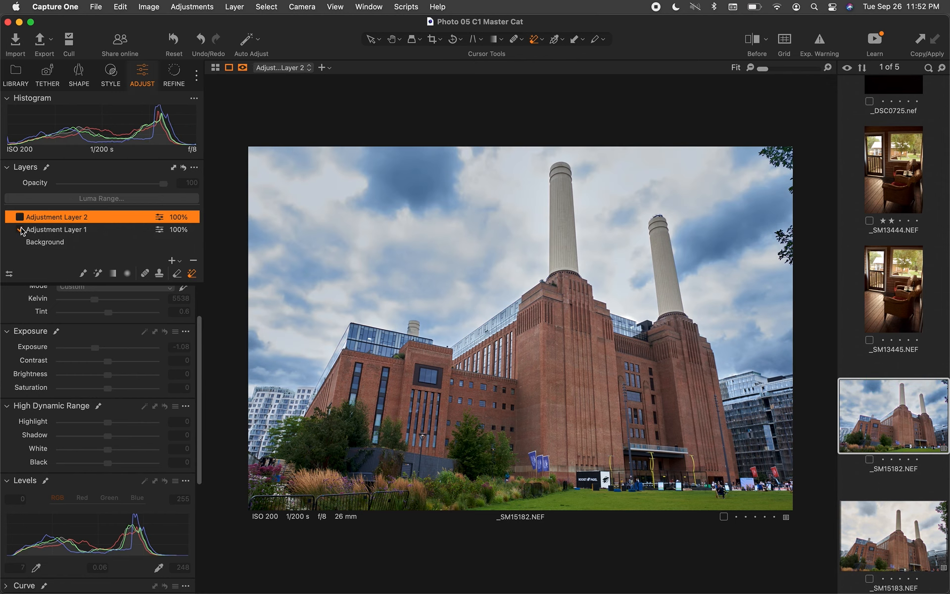
click(20, 229)
click(20, 218)
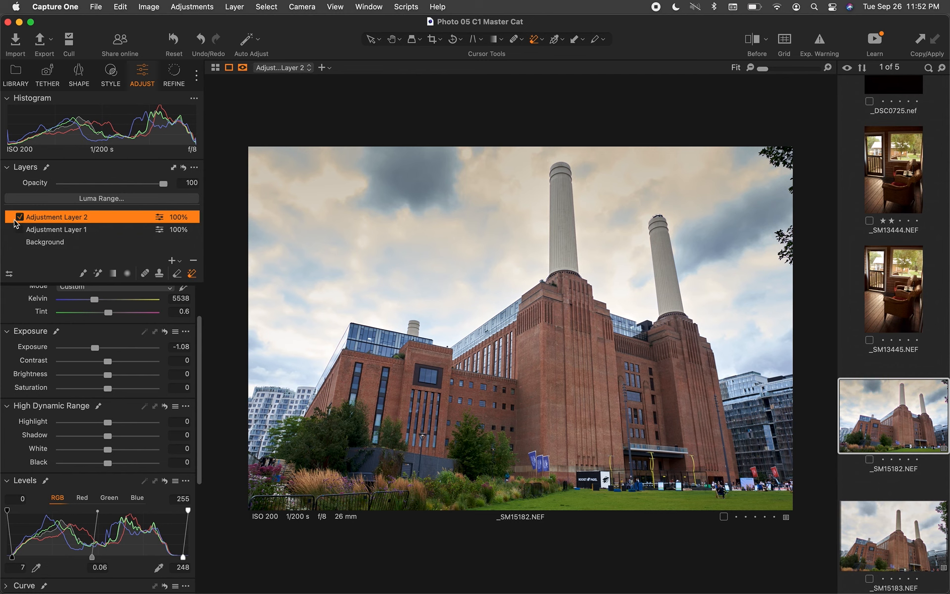
click(16, 219)
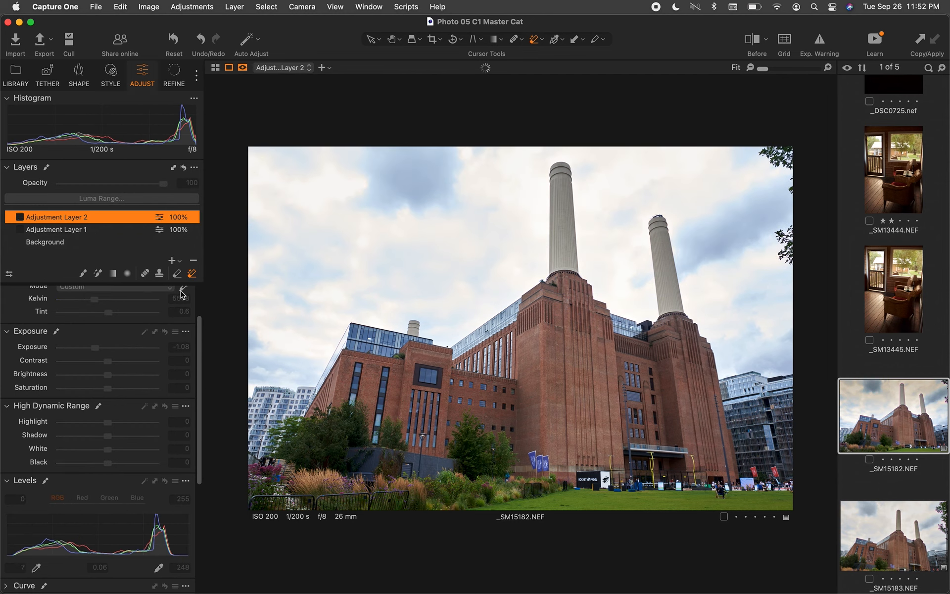
Draw a large radial gradient mask centered on the power station building and set its layer's Exposure to -0.24
click(127, 275)
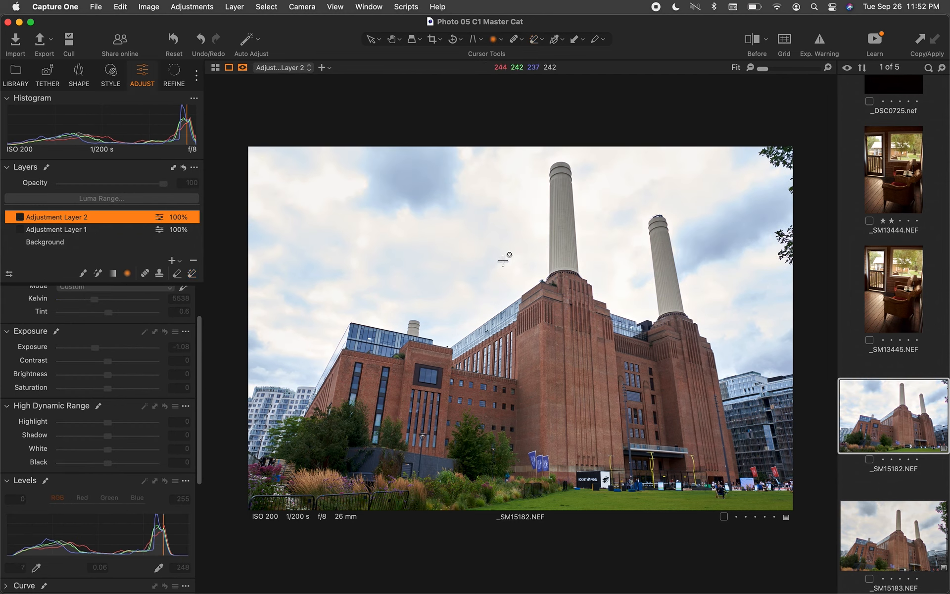
mouse_move(565, 330)
mouse_down()
mouse_move(375, 267)
mouse_move(352, 239)
mouse_move(238, 195)
mouse_move(195, 187)
mouse_move(132, 196)
mouse_up()
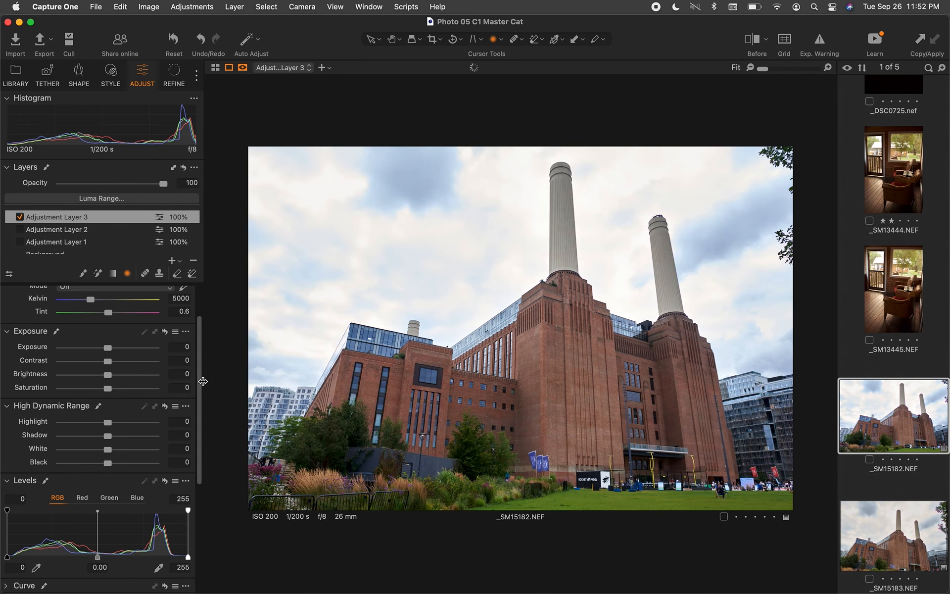
mouse_move(104, 351)
mouse_down()
mouse_move(73, 352)
mouse_move(102, 350)
mouse_up()
Clear the radial gradient mask and delete its adjustment layer
right_click(120, 217)
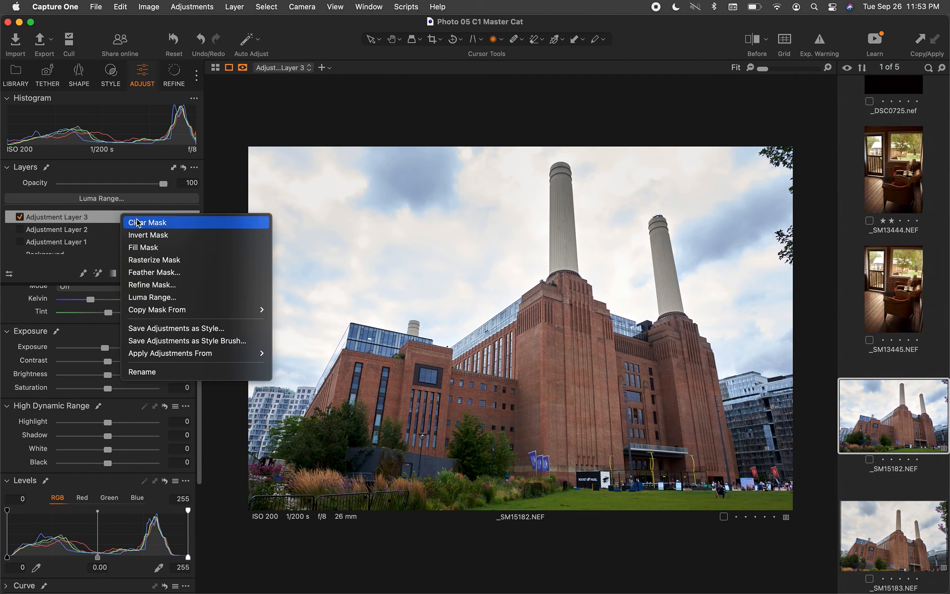
click(134, 222)
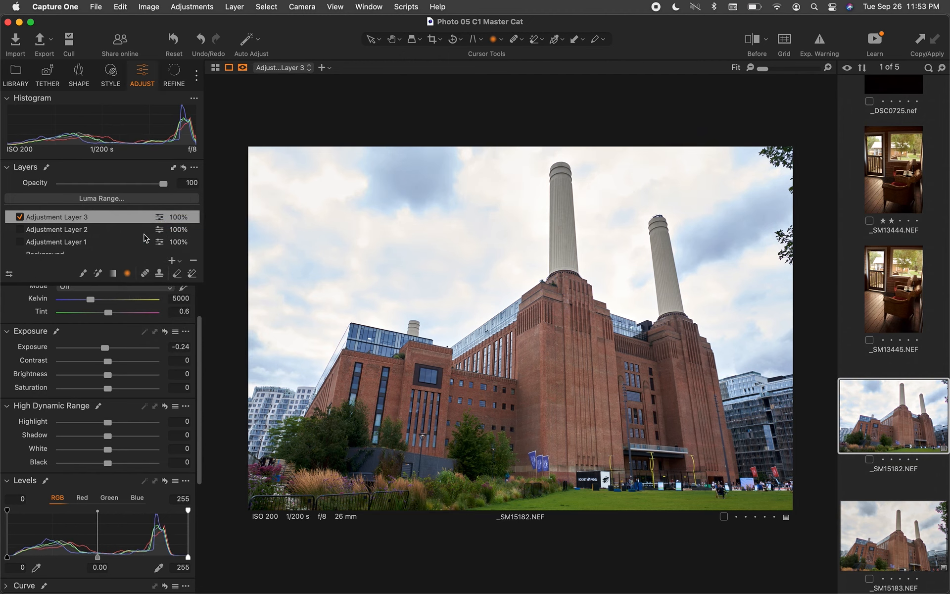
right_click(119, 218)
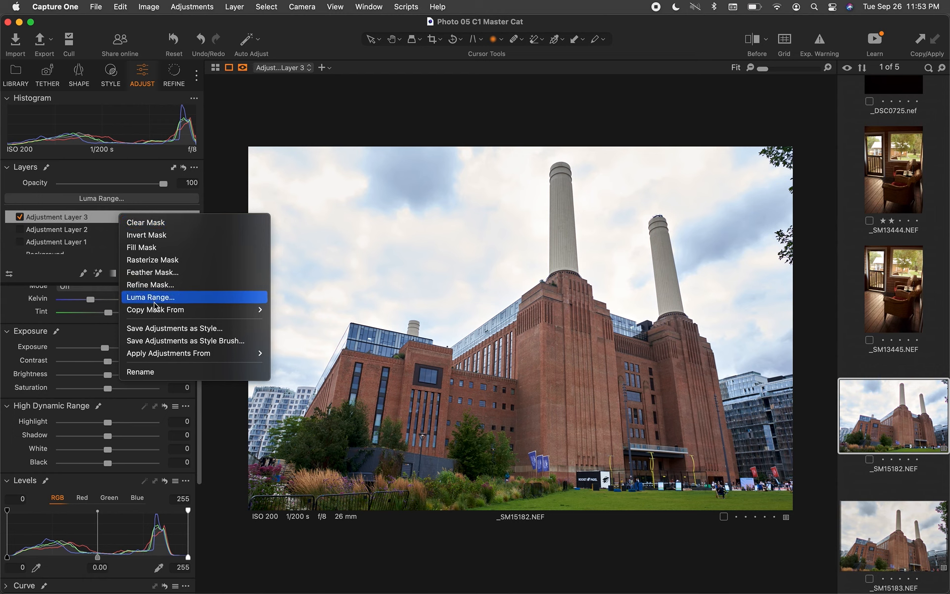
click(81, 221)
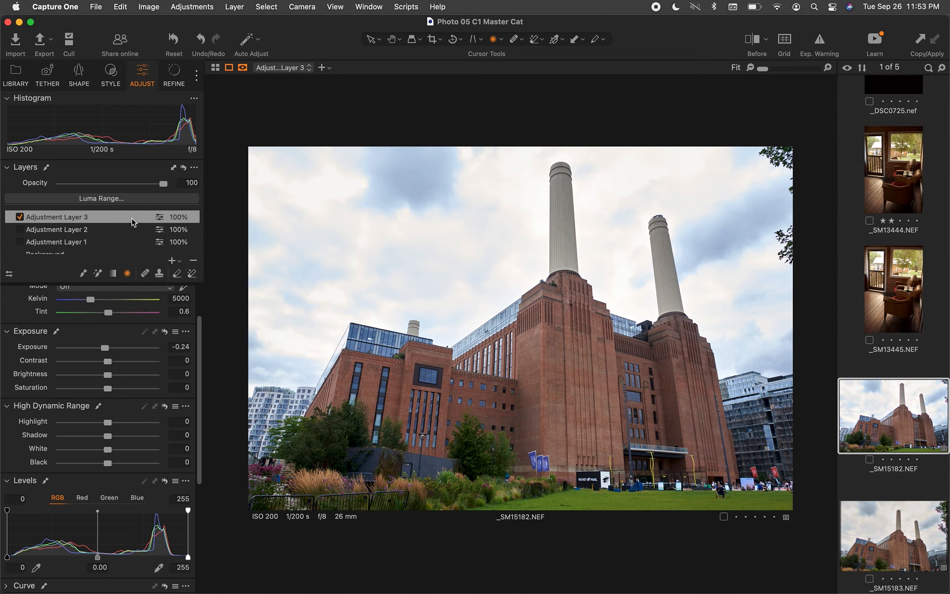
click(193, 262)
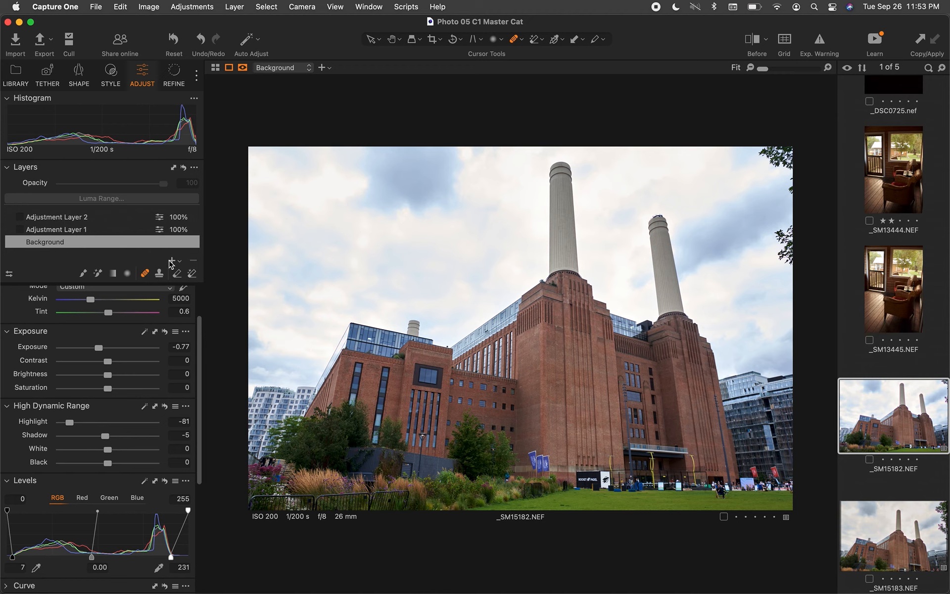
Add a new empty adjustment layer, choose the Heal tool for it and switch the layer off
click(170, 261)
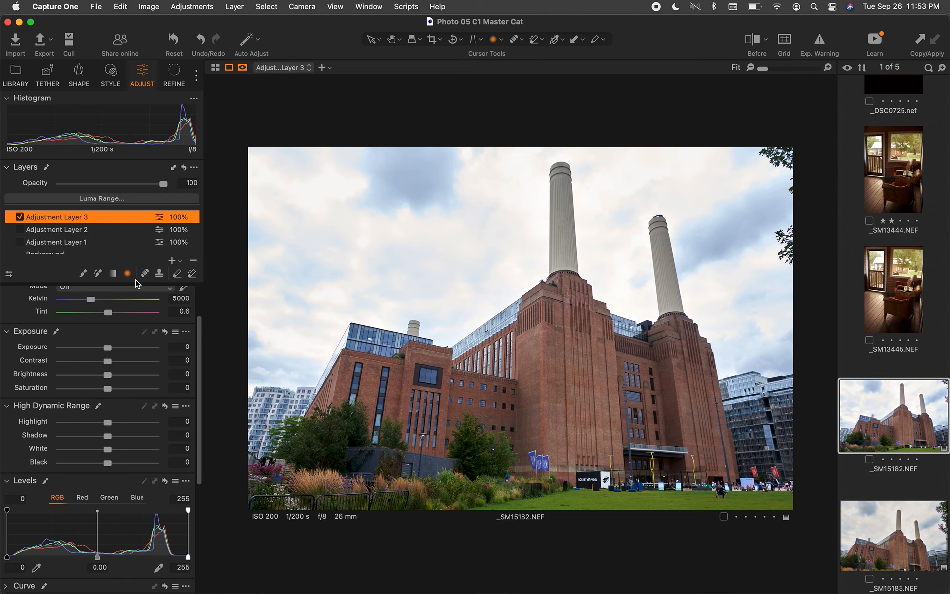
key(h)
click(145, 274)
click(20, 217)
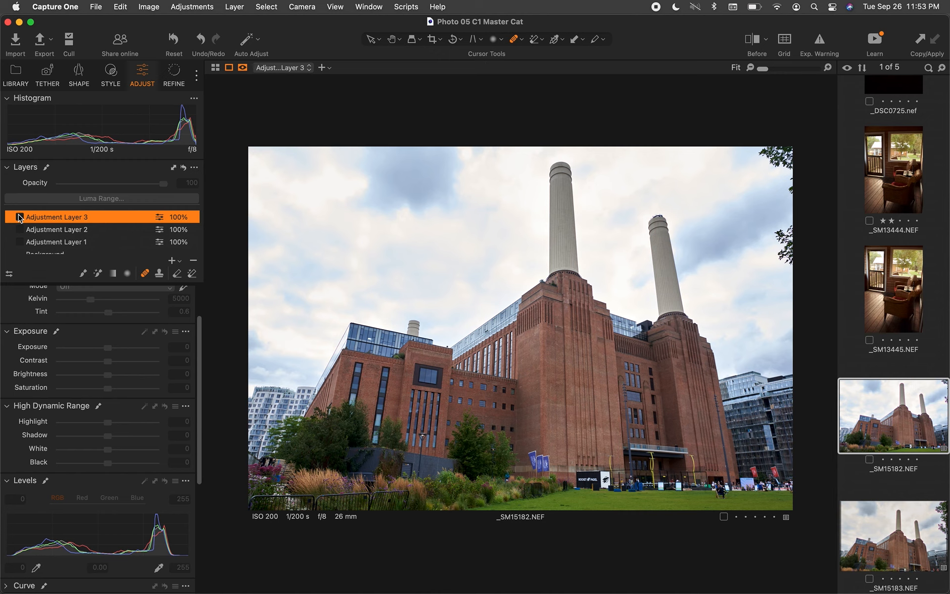